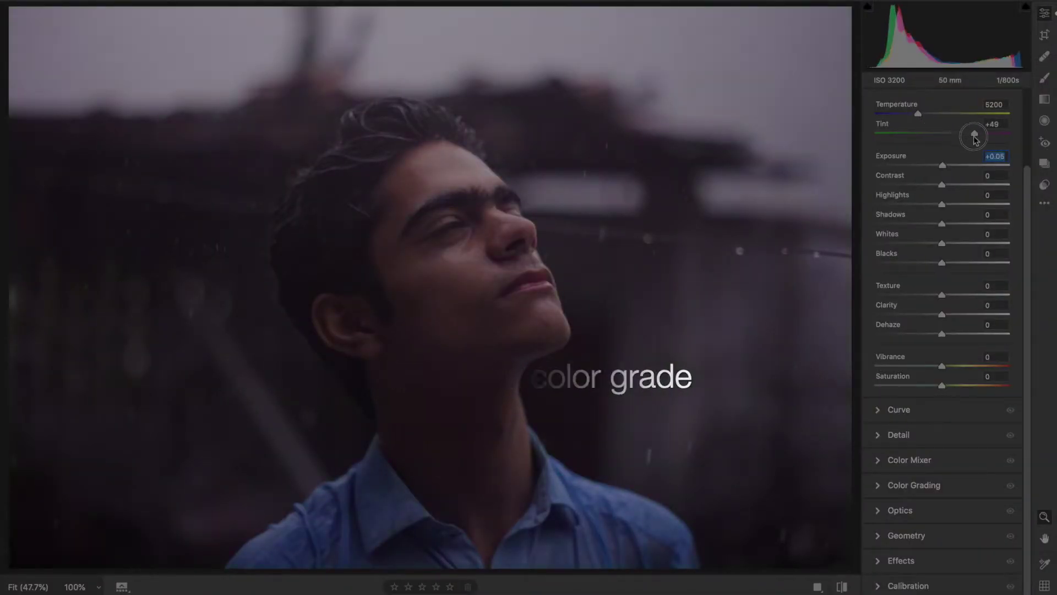
# Step: Push the white balance Tint toward magenta, to +14
pyautogui.moveTo(940, 134)
pyautogui.mouseDown()
pyautogui.moveTo(950, 134)
pyautogui.moveTo(917, 114)
pyautogui.mouseUp()
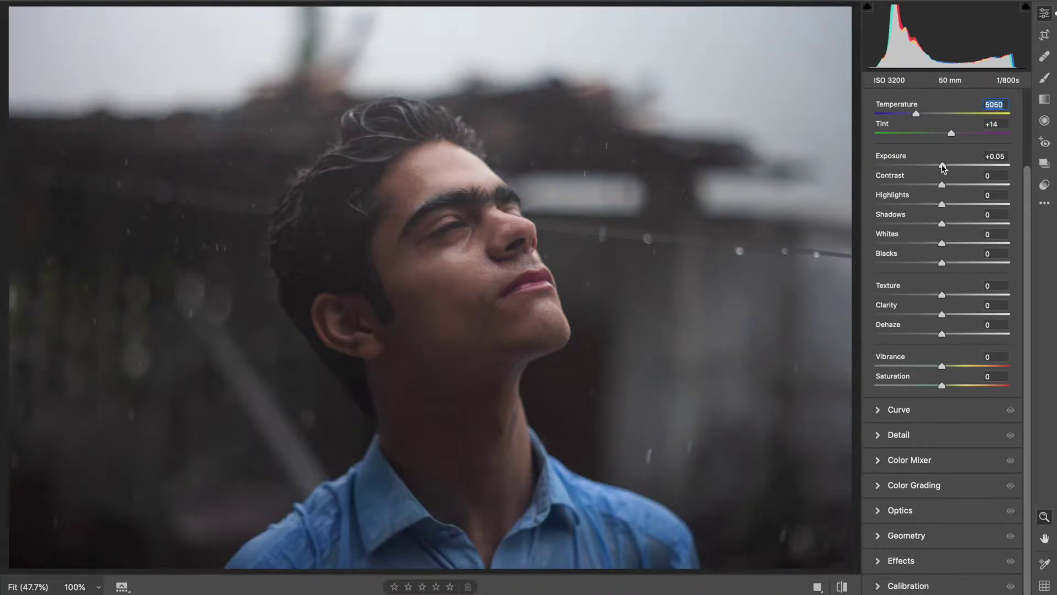
# Step: Raise Contrast to +43, checking chin and forehead detail up close
pyautogui.moveTo(943, 187); pyautogui.dragTo(973, 191)
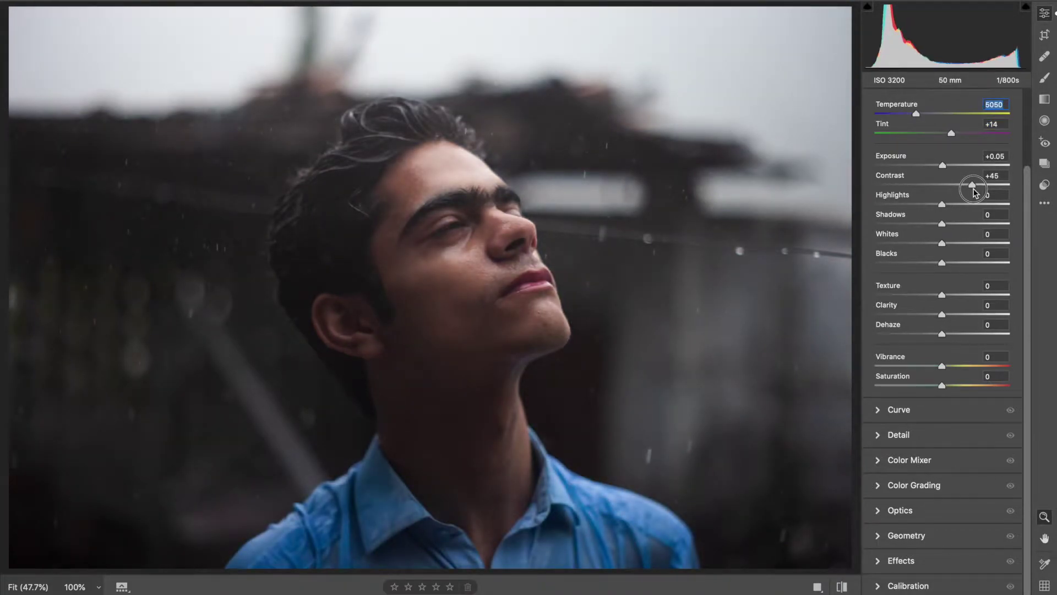
pyautogui.moveTo(973, 192); pyautogui.dragTo(971, 187)
pyautogui.click(567, 366)
pyautogui.click(467, 333)
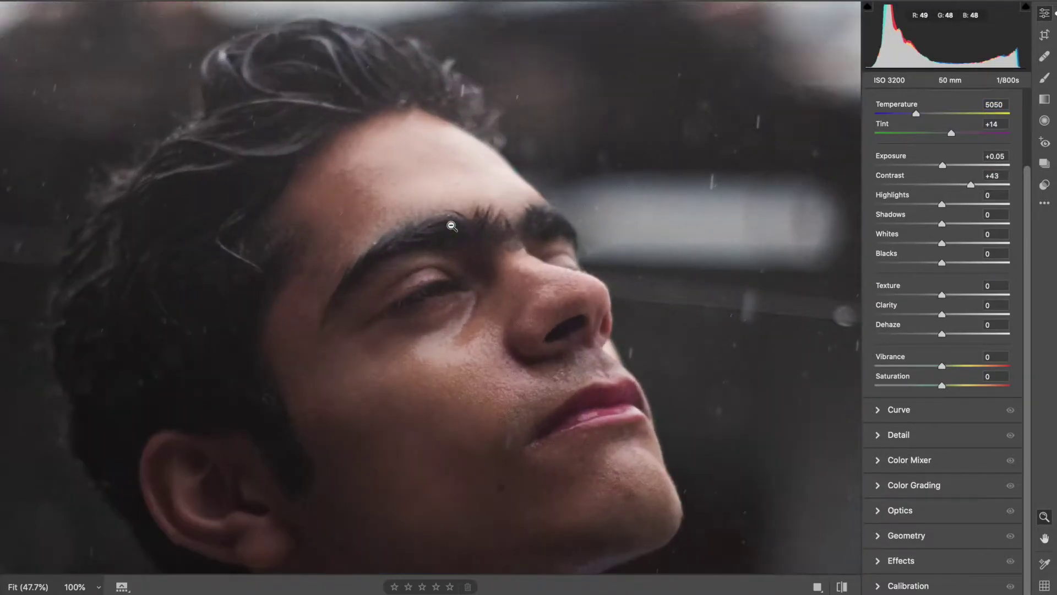
pyautogui.click(449, 229)
# Step: Set Shadows to -16, Whites to -83 and Vibrance to +25, inspecting face, neck and ear
pyautogui.moveTo(943, 223); pyautogui.dragTo(934, 223)
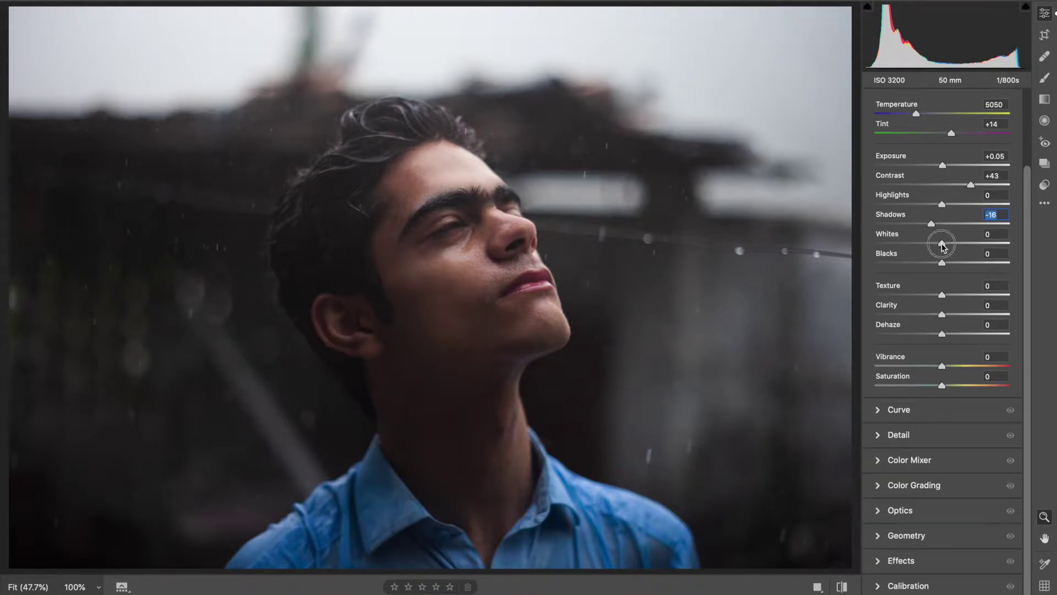
pyautogui.moveTo(943, 245); pyautogui.dragTo(886, 242)
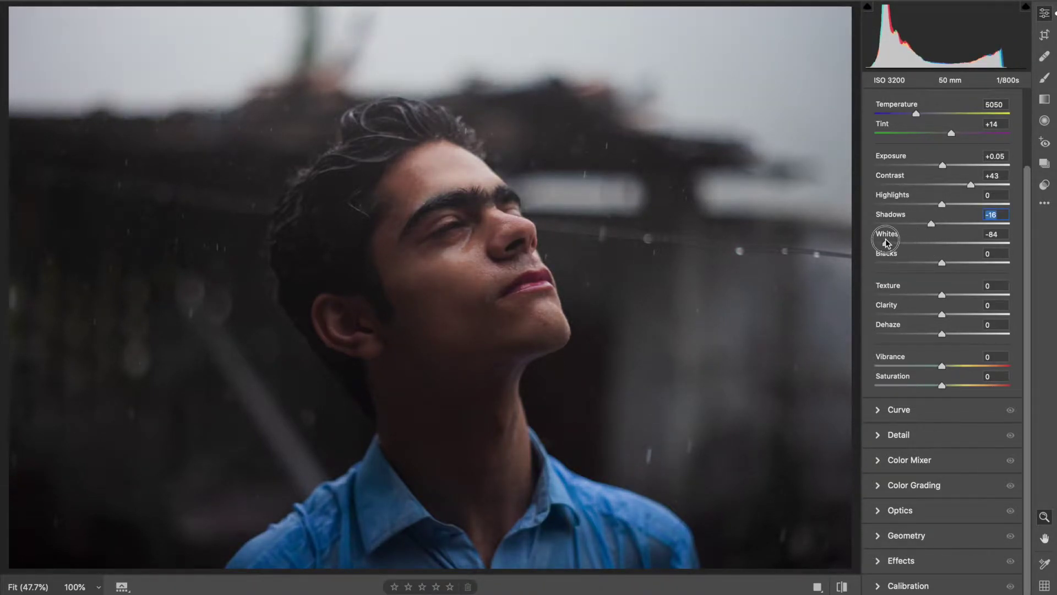
pyautogui.moveTo(886, 242); pyautogui.dragTo(887, 242)
pyautogui.moveTo(533, 172); pyautogui.dragTo(688, 281)
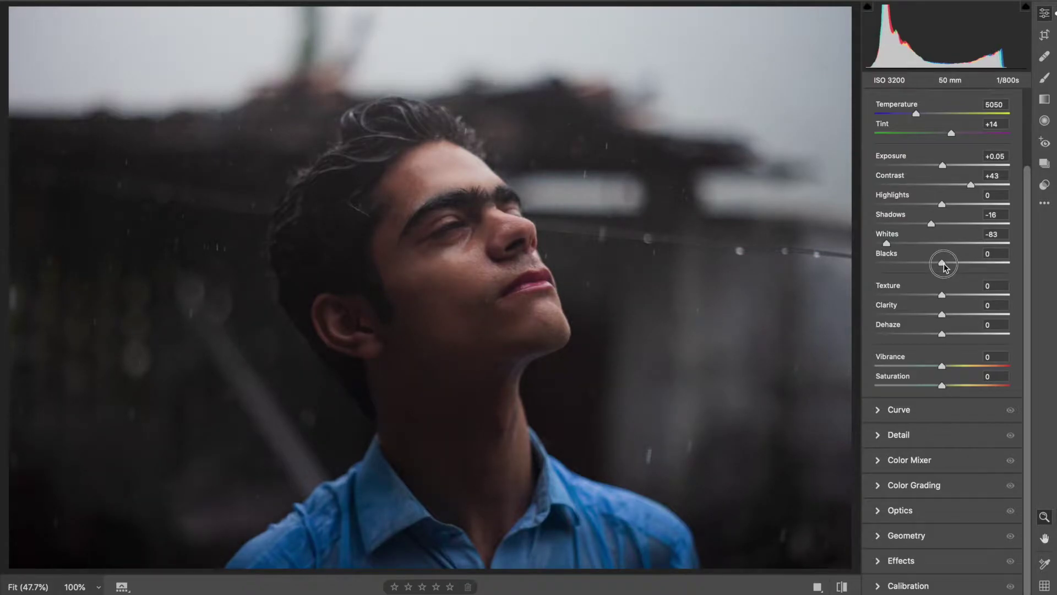
pyautogui.moveTo(637, 406); pyautogui.dragTo(729, 427)
pyautogui.moveTo(288, 281); pyautogui.dragTo(273, 278)
pyautogui.moveTo(941, 364)
pyautogui.mouseDown()
pyautogui.moveTo(959, 370)
pyautogui.moveTo(937, 370)
pyautogui.moveTo(965, 368)
pyautogui.moveTo(961, 387)
pyautogui.moveTo(943, 387)
pyautogui.mouseUp()
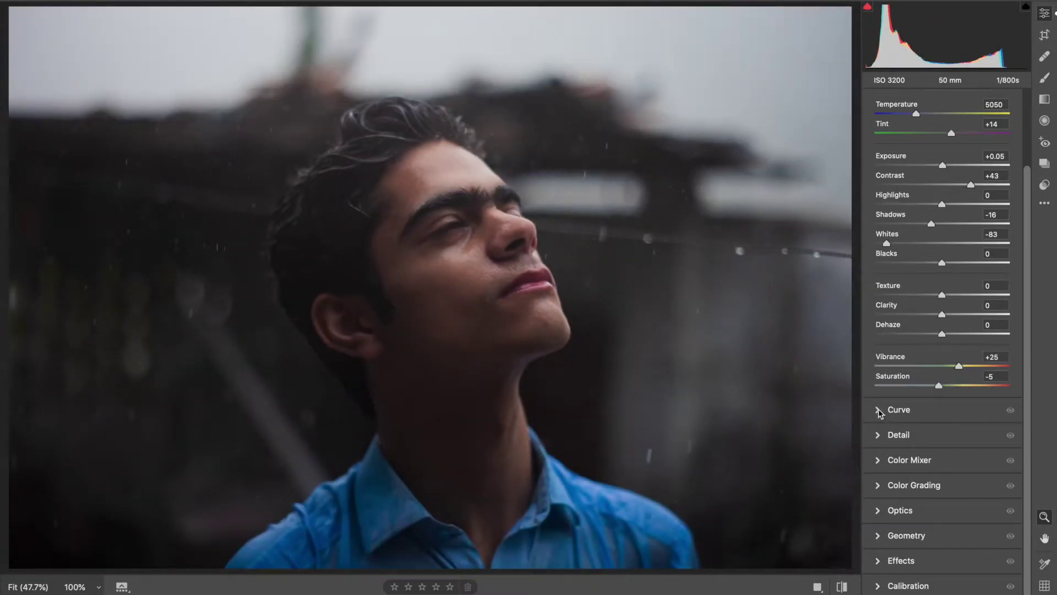
# Step: Inspect the Tone Curve's blue channel and the Detail panel, leaving both unchanged
pyautogui.click(878, 410)
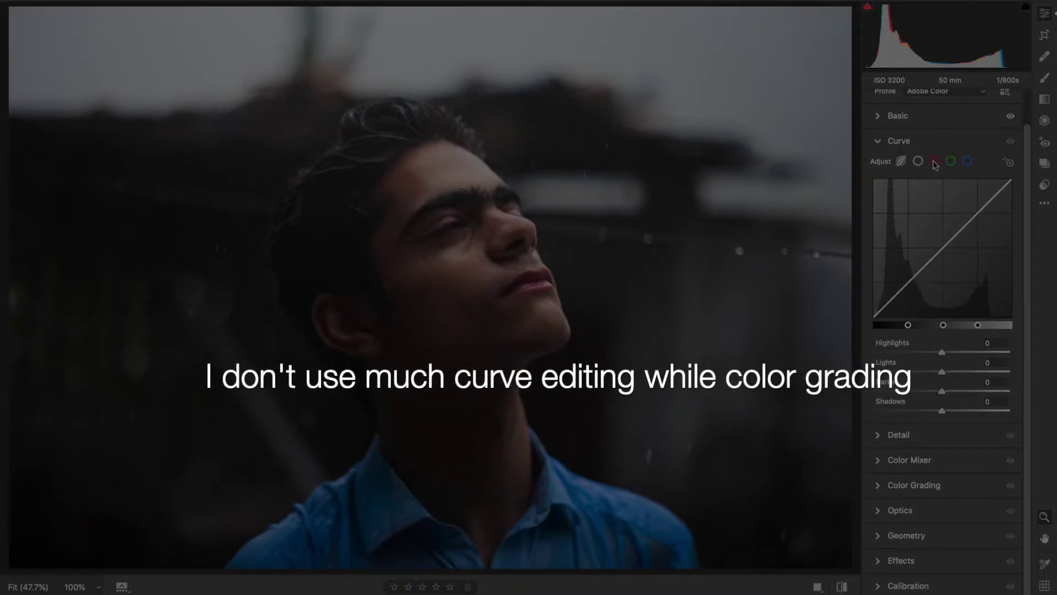
pyautogui.click(934, 161)
pyautogui.click(950, 197)
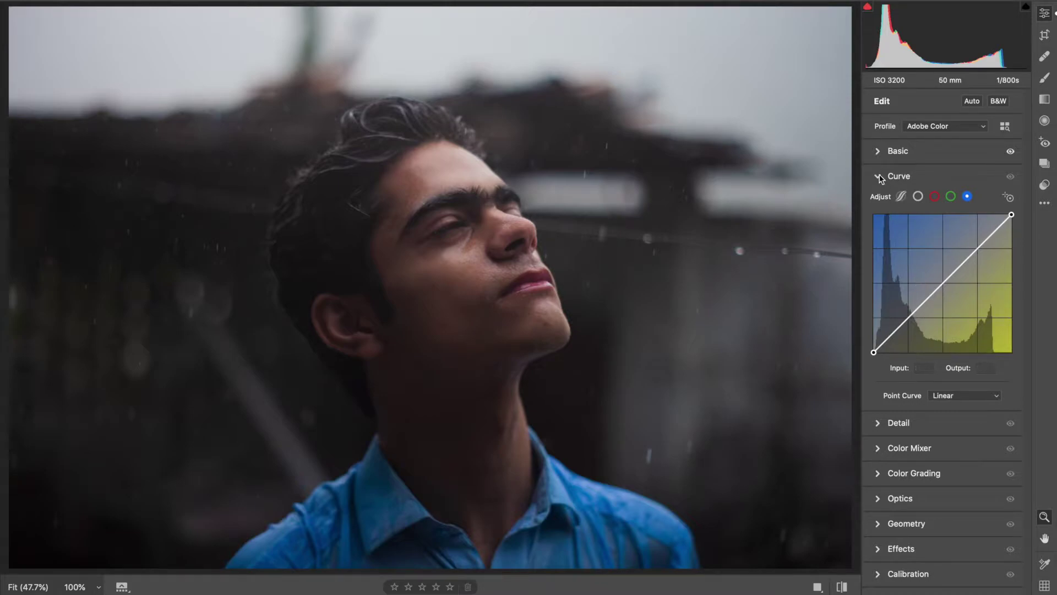
pyautogui.click(879, 176)
pyautogui.click(879, 202)
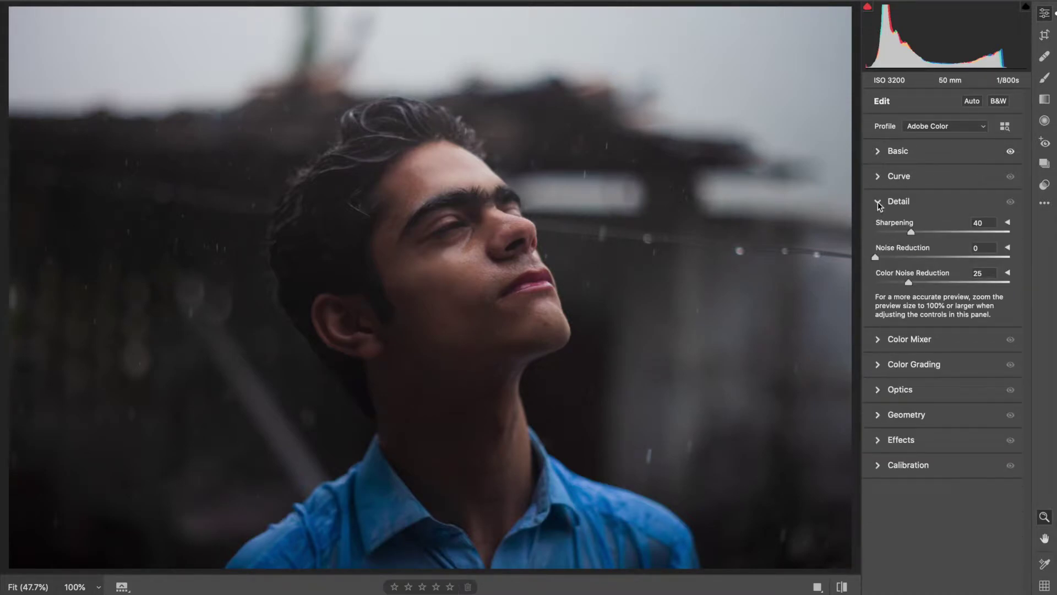
pyautogui.click(878, 203)
# Step: Switch the Color Mixer to adjust by Color, shifting the red hue and lowering red saturation
pyautogui.click(879, 227)
pyautogui.click(942, 251)
pyautogui.click(937, 256)
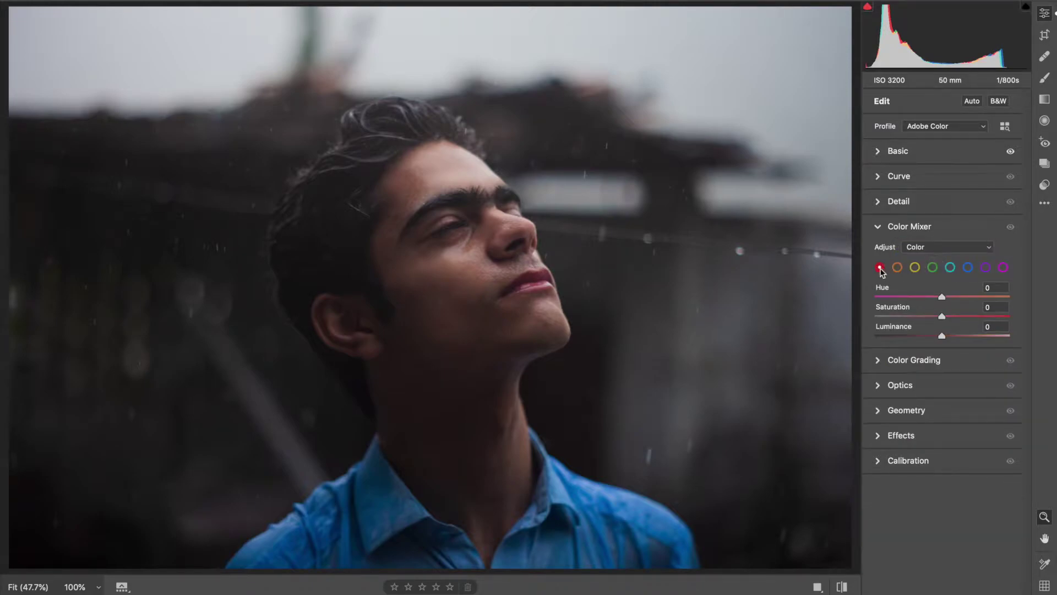
pyautogui.click(897, 267)
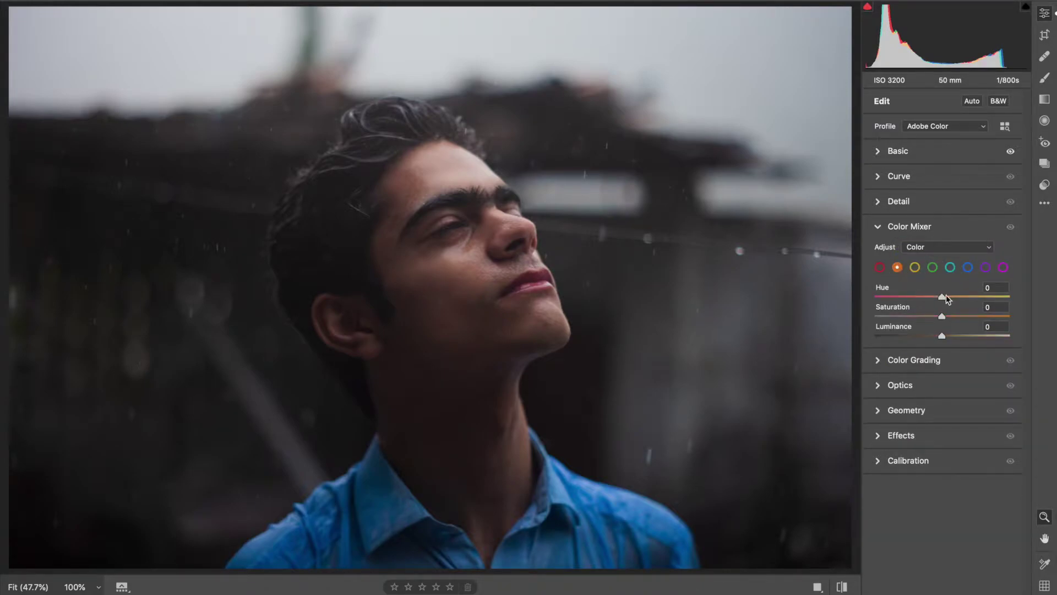
pyautogui.moveTo(917, 299); pyautogui.dragTo(943, 297)
pyautogui.click(879, 267)
pyautogui.moveTo(942, 296)
pyautogui.mouseDown()
pyautogui.moveTo(971, 294)
pyautogui.moveTo(918, 297)
pyautogui.mouseUp()
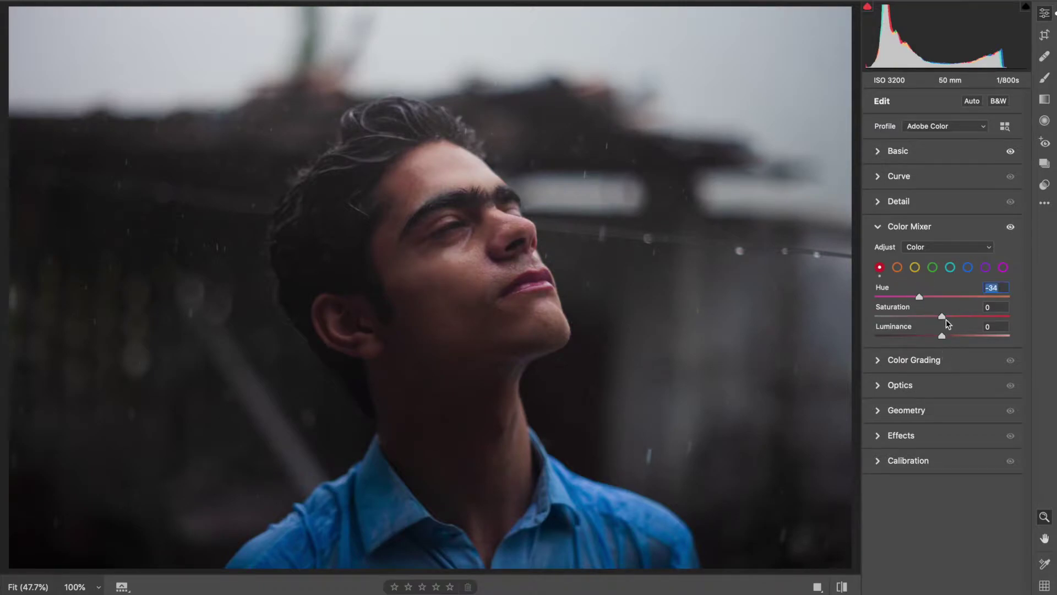
pyautogui.moveTo(942, 317)
pyautogui.mouseDown()
pyautogui.moveTo(927, 316)
pyautogui.moveTo(931, 297)
pyautogui.moveTo(894, 292)
pyautogui.moveTo(941, 297)
pyautogui.moveTo(892, 316)
pyautogui.moveTo(908, 318)
pyautogui.mouseUp()
# Step: Shift orange toward red, nudge green, and set Aqua to hue -14, saturation +6, luminance +52
pyautogui.click(897, 267)
pyautogui.moveTo(943, 297)
pyautogui.mouseDown()
pyautogui.moveTo(968, 297)
pyautogui.moveTo(909, 293)
pyautogui.moveTo(998, 299)
pyautogui.moveTo(930, 293)
pyautogui.moveTo(995, 315)
pyautogui.moveTo(953, 316)
pyautogui.moveTo(976, 342)
pyautogui.moveTo(935, 337)
pyautogui.mouseUp()
pyautogui.click(915, 268)
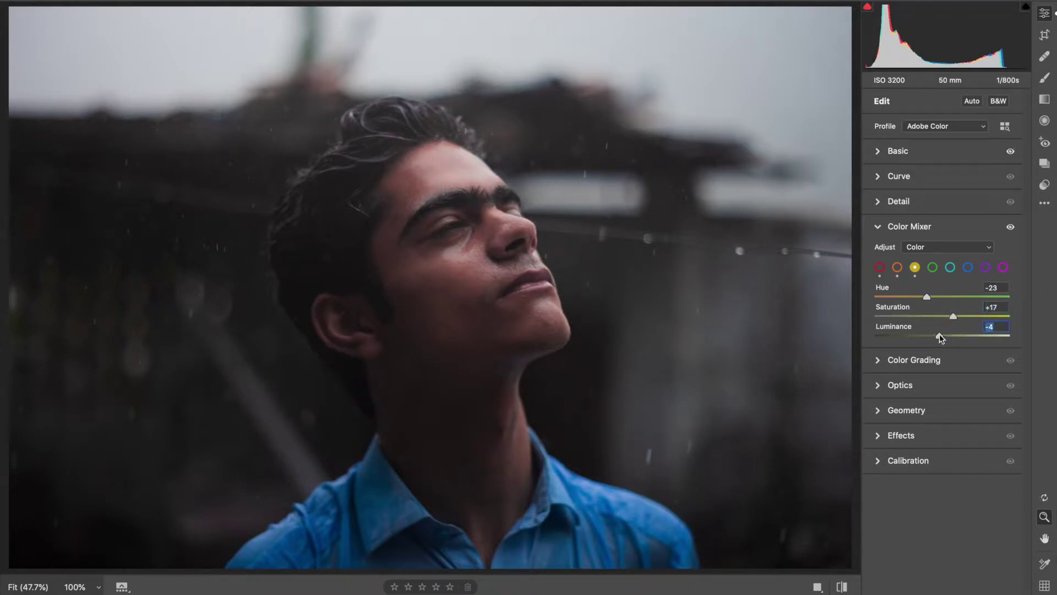
pyautogui.click(932, 268)
pyautogui.moveTo(941, 297)
pyautogui.mouseDown()
pyautogui.moveTo(922, 297)
pyautogui.moveTo(963, 297)
pyautogui.moveTo(945, 298)
pyautogui.mouseUp()
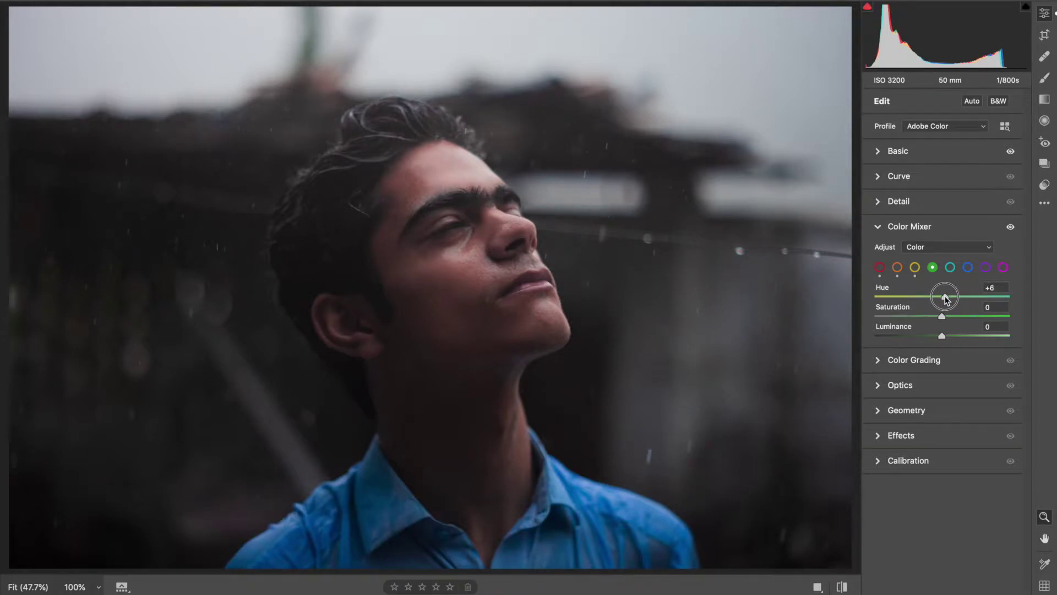
pyautogui.moveTo(942, 297)
pyautogui.mouseDown()
pyautogui.moveTo(991, 297)
pyautogui.moveTo(903, 296)
pyautogui.moveTo(932, 296)
pyautogui.moveTo(900, 316)
pyautogui.moveTo(945, 316)
pyautogui.mouseUp()
pyautogui.moveTo(942, 335); pyautogui.dragTo(976, 335)
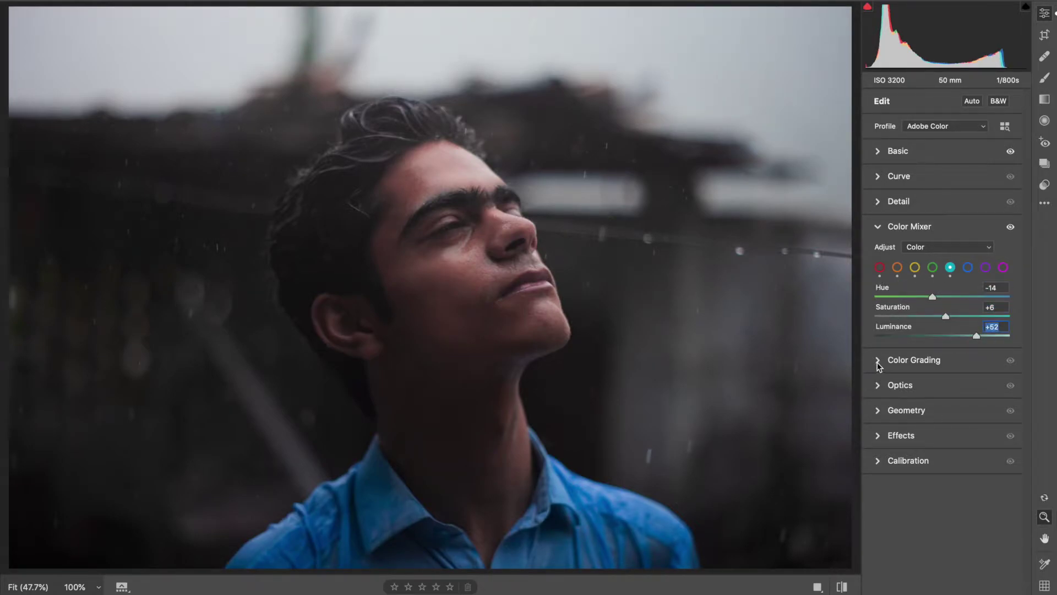
pyautogui.click(877, 360)
# Step: Tint the Color Grading shadows a warm, strong reddish brown
pyautogui.click(936, 271)
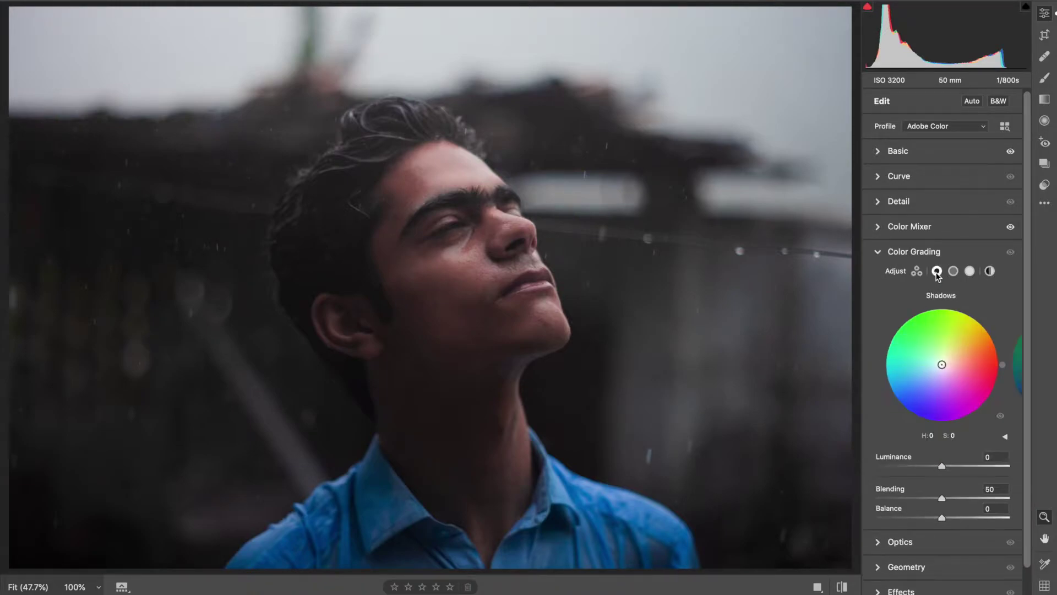
pyautogui.click(953, 271)
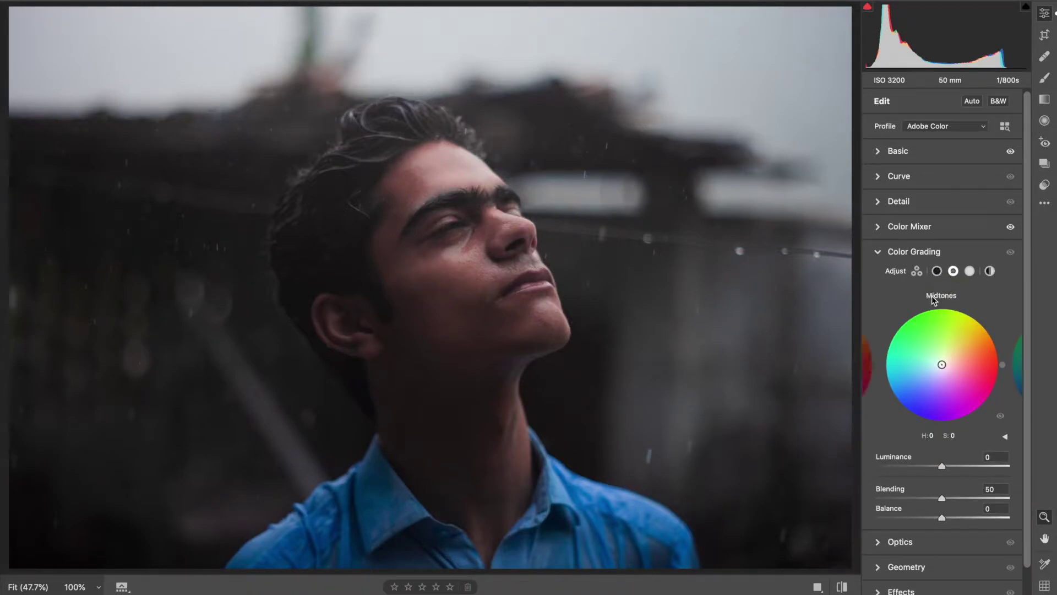
pyautogui.click(937, 272)
pyautogui.moveTo(940, 366); pyautogui.dragTo(948, 351)
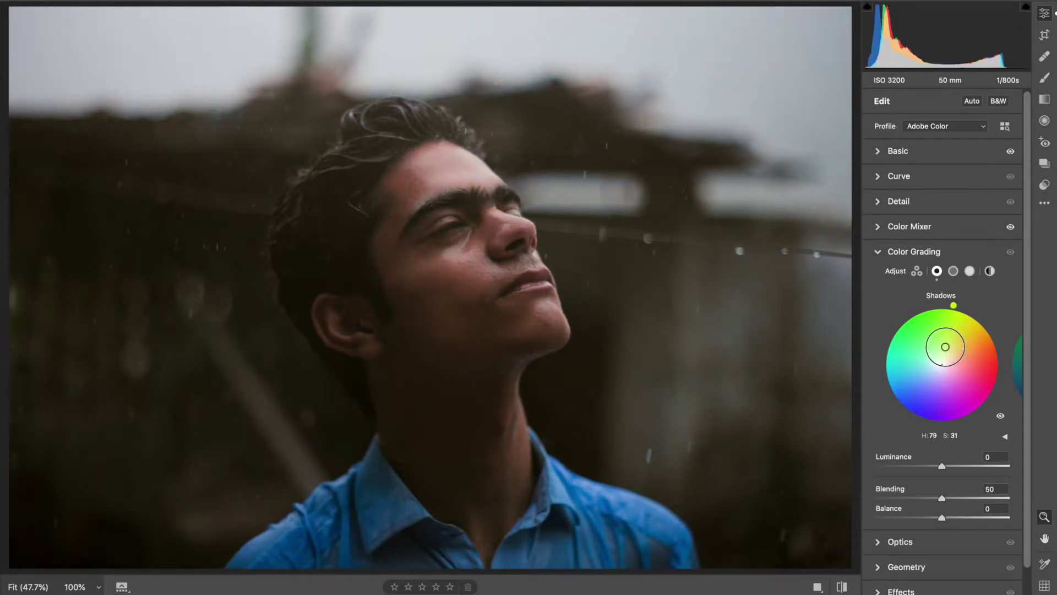
pyautogui.moveTo(949, 350)
pyautogui.mouseDown()
pyautogui.moveTo(963, 349)
pyautogui.moveTo(885, 361)
pyautogui.moveTo(921, 342)
pyautogui.moveTo(912, 350)
pyautogui.moveTo(919, 352)
pyautogui.moveTo(916, 340)
pyautogui.moveTo(914, 380)
pyautogui.moveTo(933, 387)
pyautogui.moveTo(914, 391)
pyautogui.moveTo(914, 370)
pyautogui.moveTo(963, 406)
pyautogui.moveTo(959, 362)
pyautogui.mouseUp()
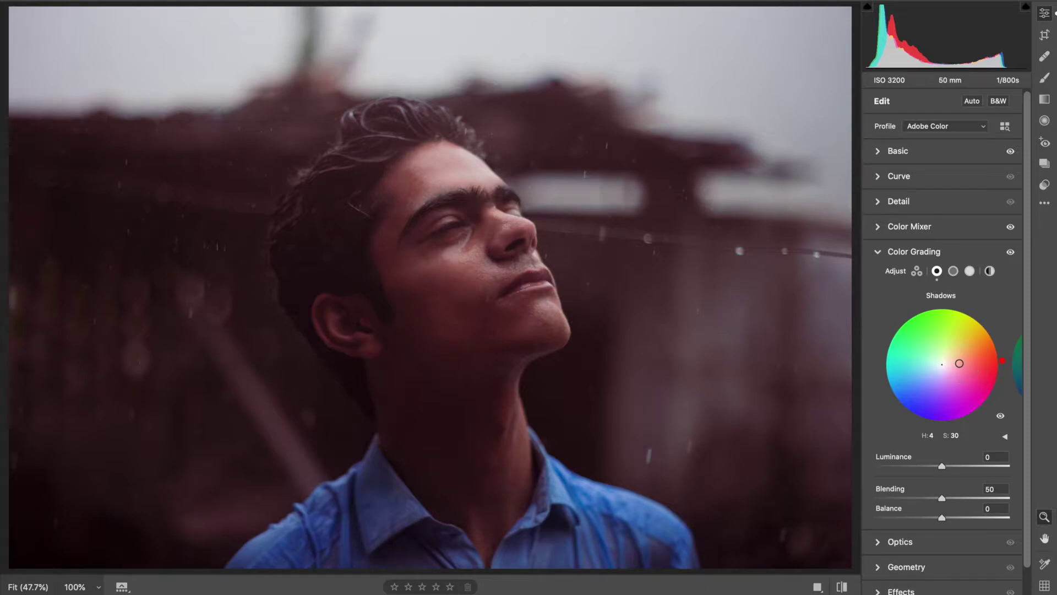
# Step: Tint midtones green, set highlights to hue 65, saturation 29, and raise global luminance
pyautogui.click(954, 271)
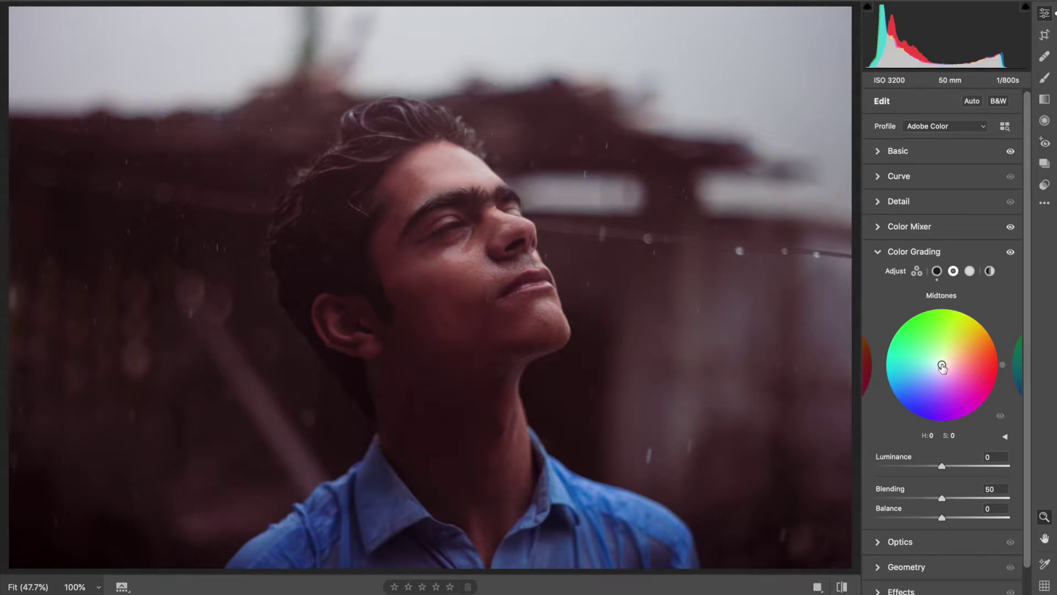
pyautogui.moveTo(942, 364)
pyautogui.mouseDown()
pyautogui.moveTo(963, 354)
pyautogui.moveTo(934, 355)
pyautogui.moveTo(949, 346)
pyautogui.mouseUp()
pyautogui.click(970, 272)
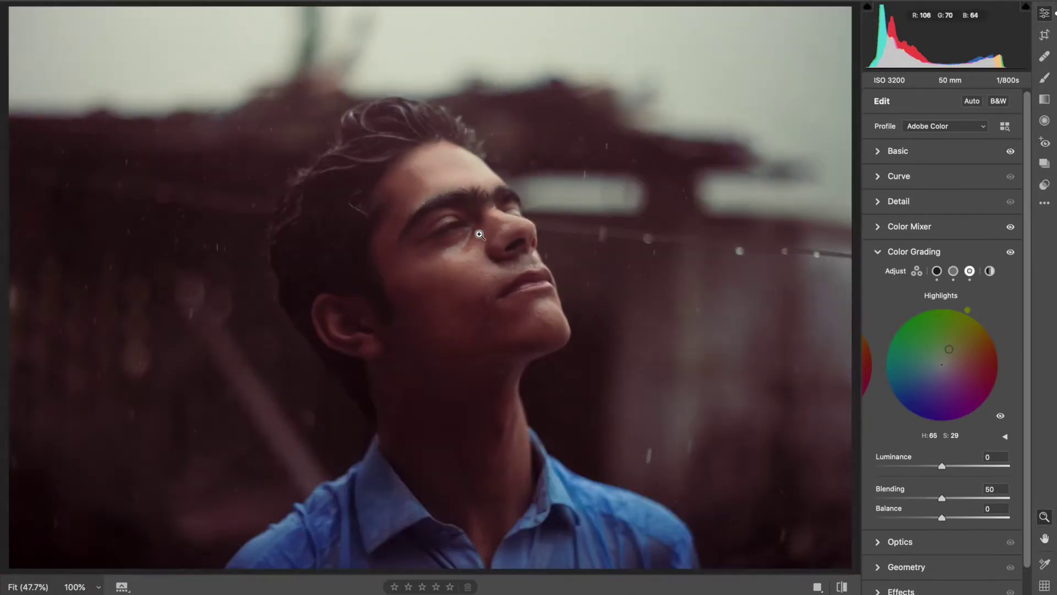
pyautogui.moveTo(949, 347); pyautogui.dragTo(918, 402)
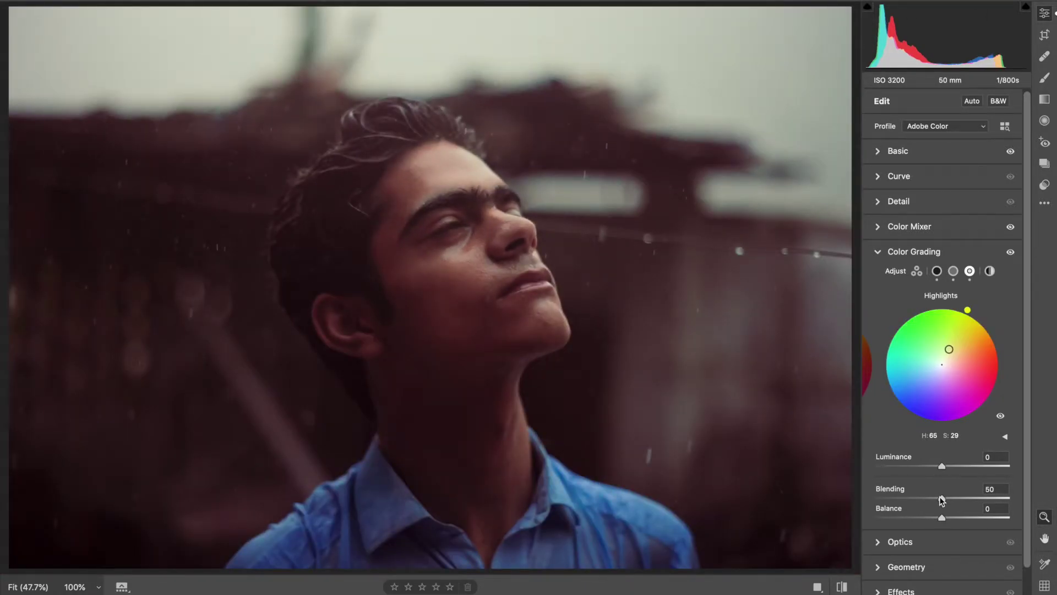
pyautogui.click(991, 271)
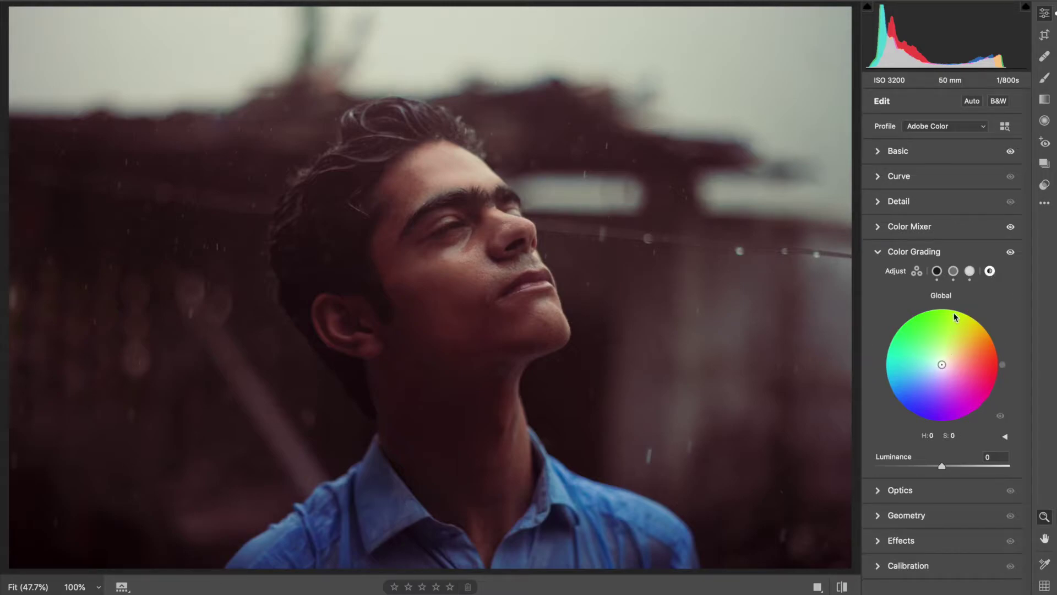
pyautogui.moveTo(942, 364); pyautogui.dragTo(941, 365)
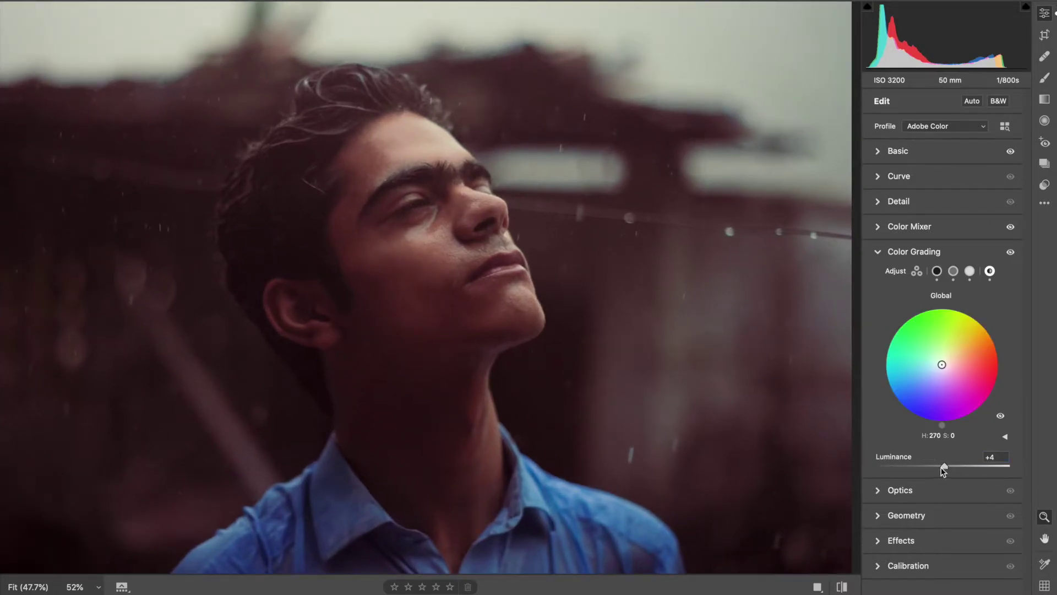
pyautogui.moveTo(942, 469)
pyautogui.mouseDown()
pyautogui.moveTo(913, 469)
pyautogui.moveTo(948, 471)
pyautogui.mouseUp()
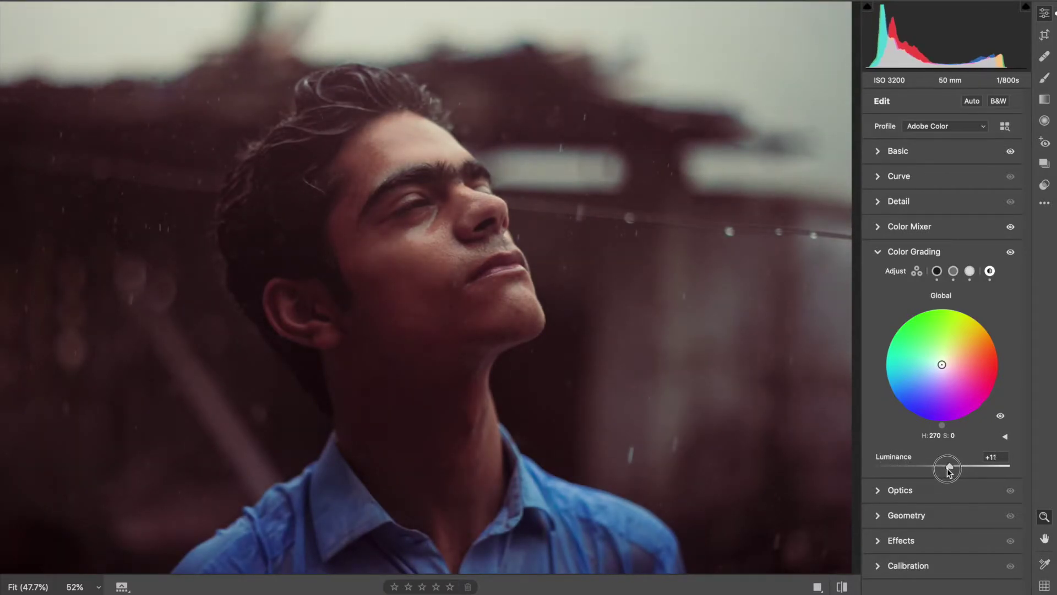
# Step: Enable chromatic aberration removal in Optics, leaving lens profile corrections off
pyautogui.click(880, 491)
pyautogui.click(882, 320)
pyautogui.click(881, 319)
pyautogui.click(881, 337)
pyautogui.click(881, 337)
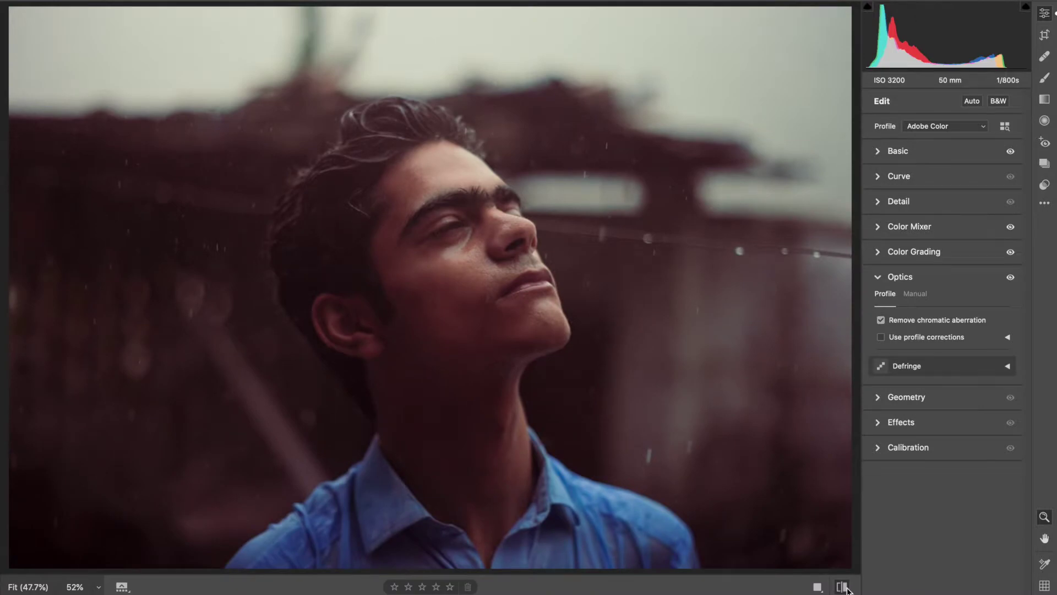
pyautogui.click(846, 588)
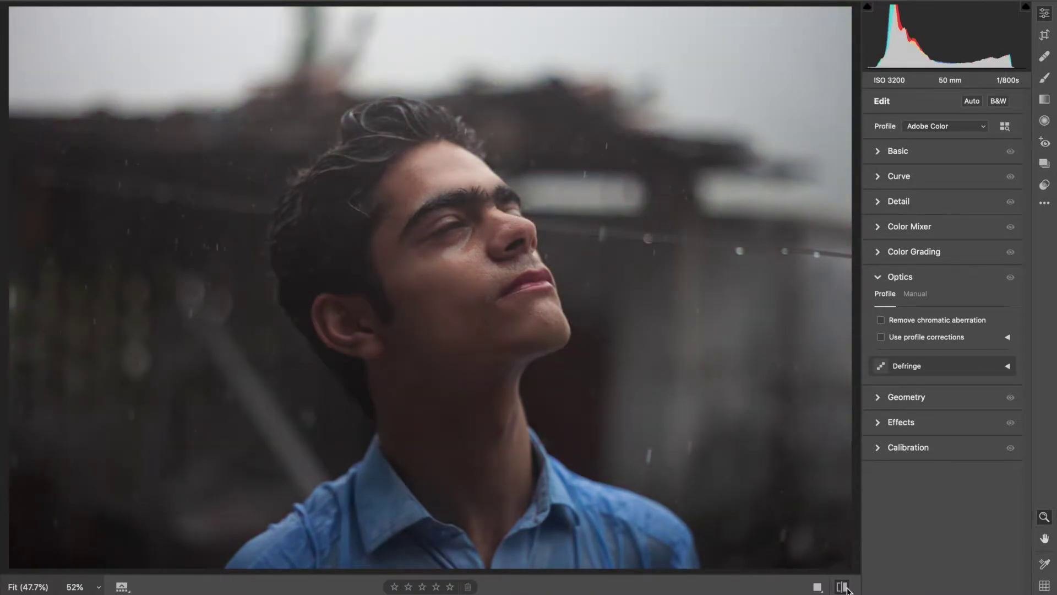
pyautogui.click(846, 588)
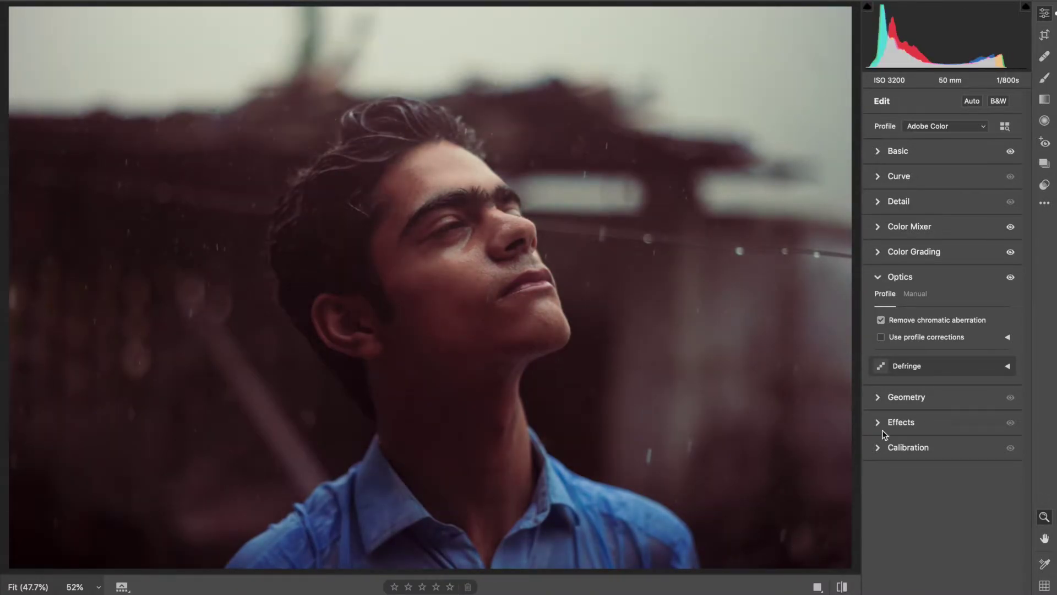
# Step: Turn off Constrain to Image and reset the Vertical perspective transform to 0
pyautogui.click(880, 397)
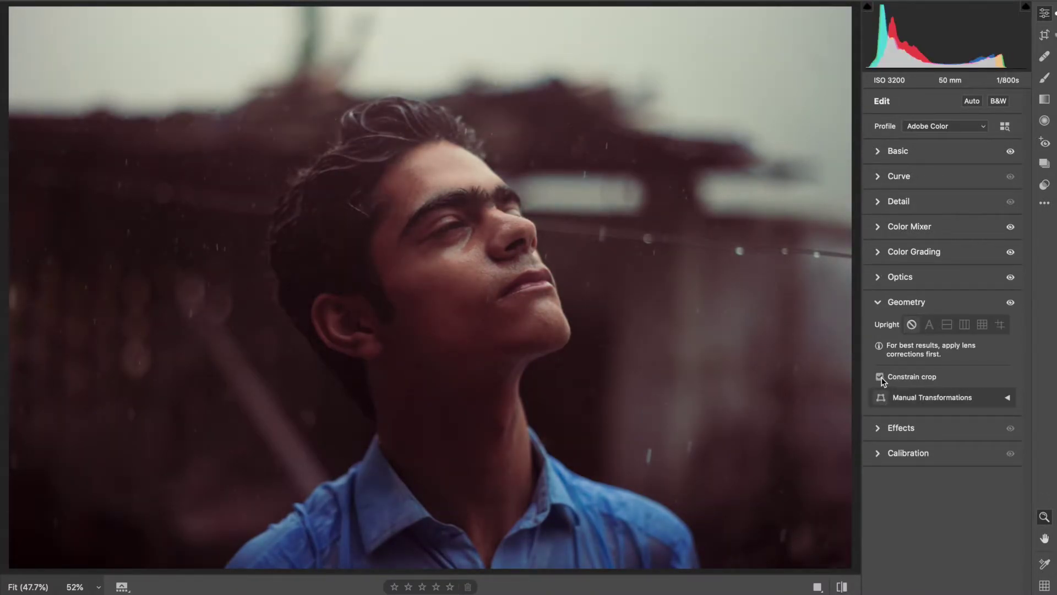
pyautogui.click(880, 376)
pyautogui.click(881, 397)
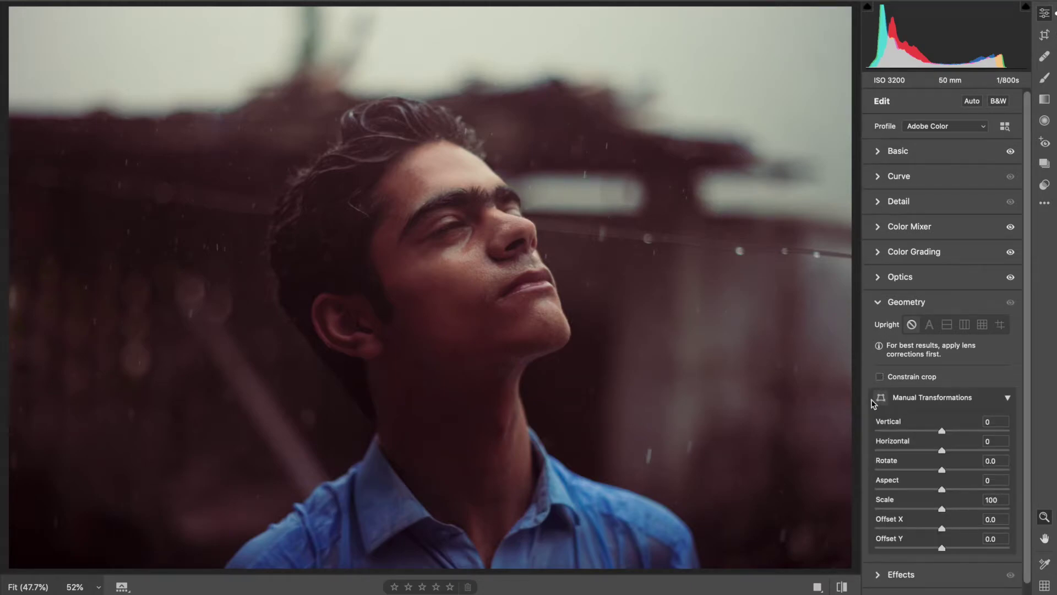
pyautogui.click(880, 402)
pyautogui.click(1008, 398)
pyautogui.moveTo(942, 430)
pyautogui.mouseDown()
pyautogui.moveTo(925, 431)
pyautogui.moveTo(975, 432)
pyautogui.moveTo(958, 432)
pyautogui.mouseUp()
pyautogui.click(881, 397)
pyautogui.write('0')
pyautogui.press('Return')
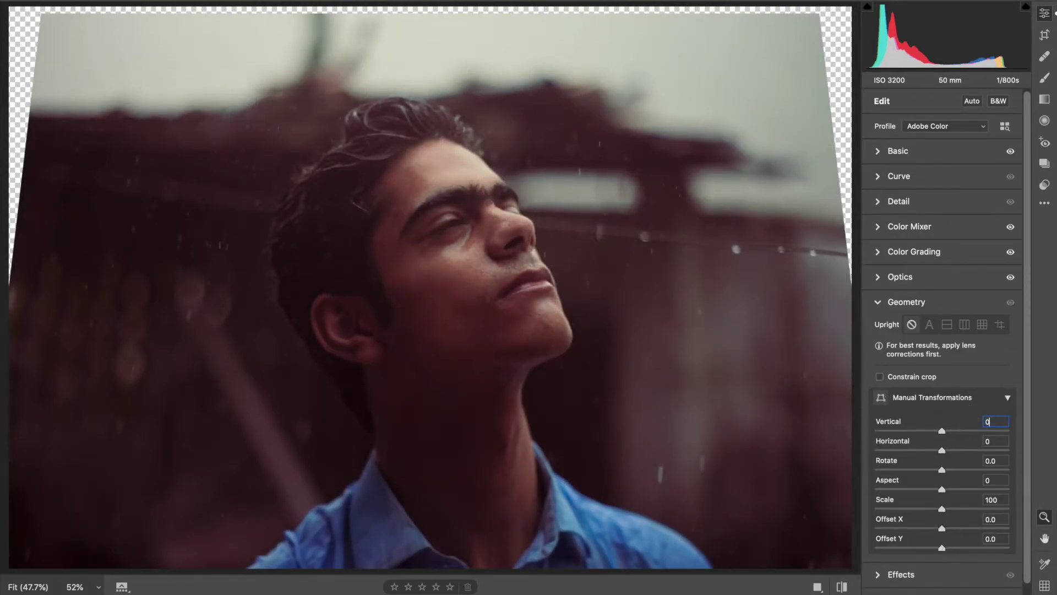
pyautogui.click(879, 400)
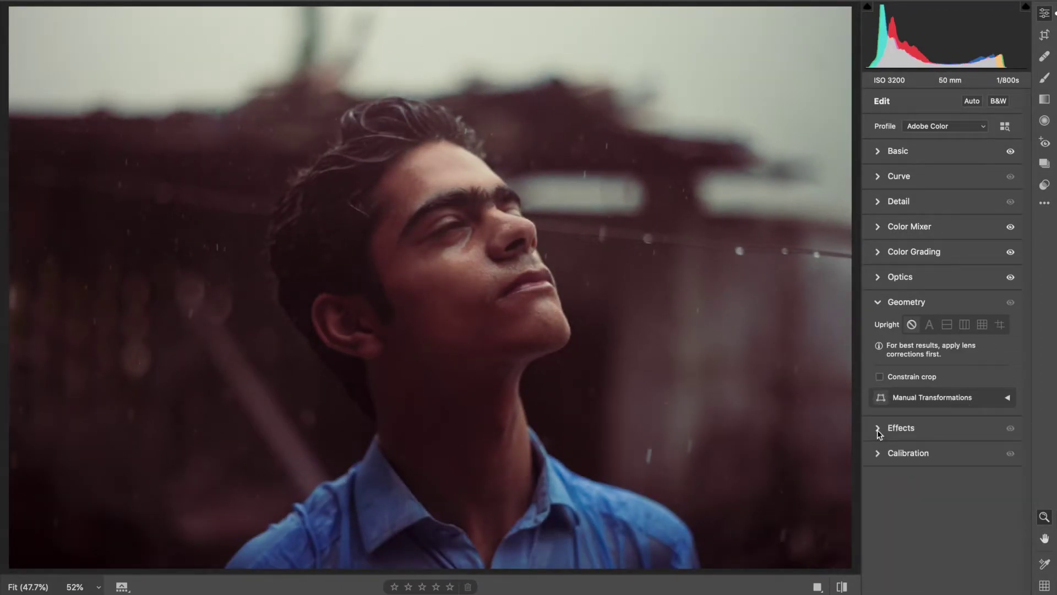
# Step: Add a -19 vignette with the Highlight Priority style
pyautogui.click(877, 429)
pyautogui.moveTo(943, 384); pyautogui.dragTo(930, 386)
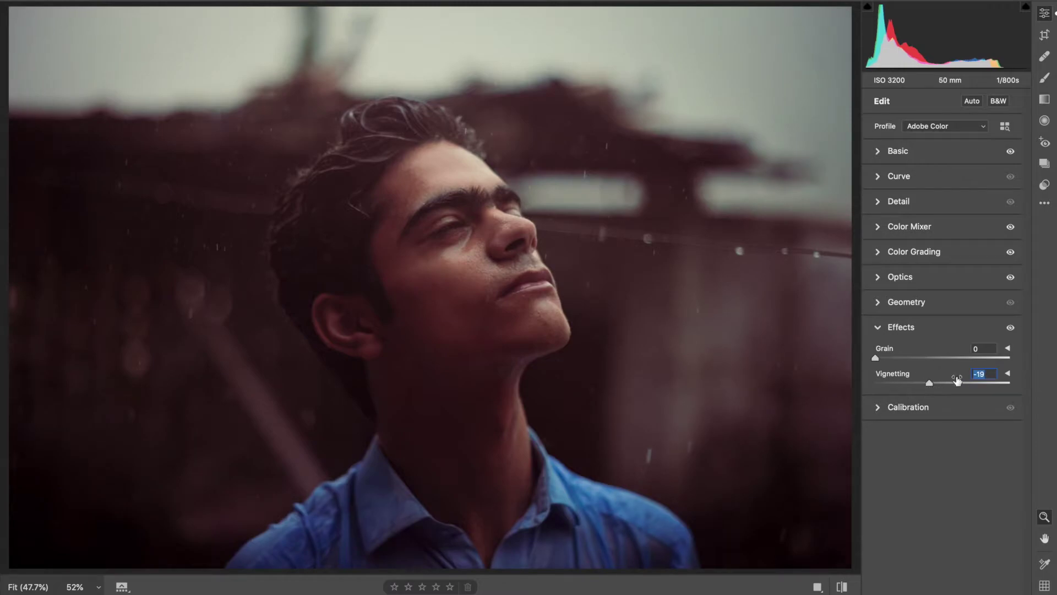
pyautogui.click(1007, 375)
pyautogui.click(1008, 377)
pyautogui.click(943, 400)
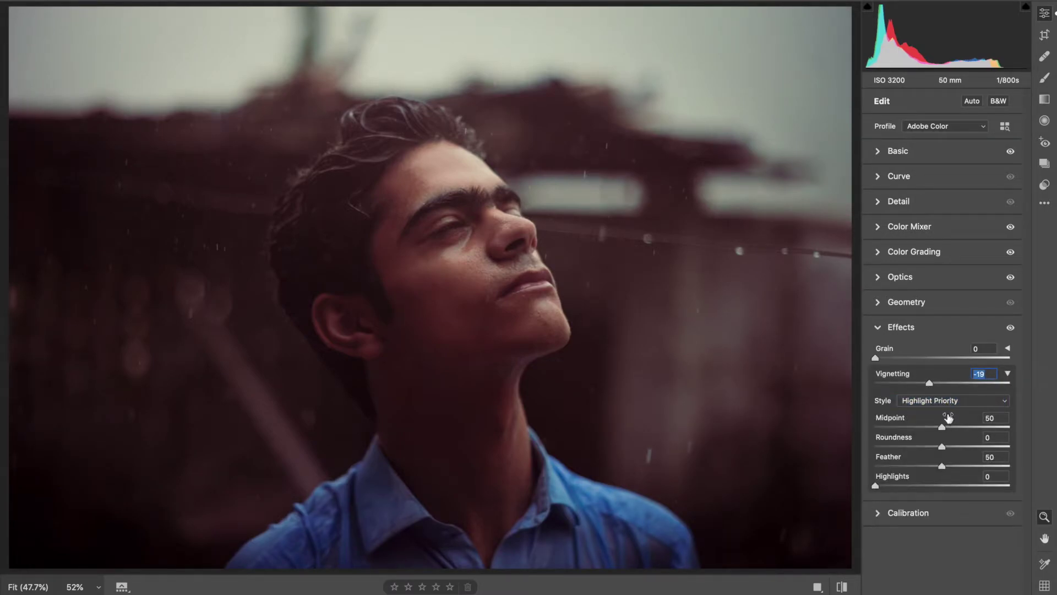
pyautogui.click(512, 308)
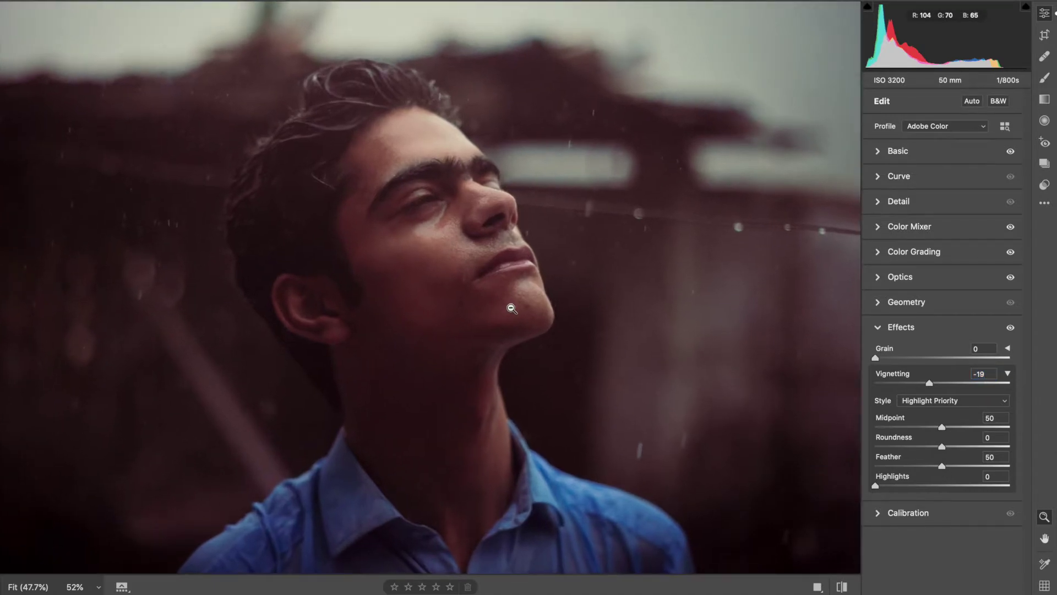
pyautogui.click(888, 328)
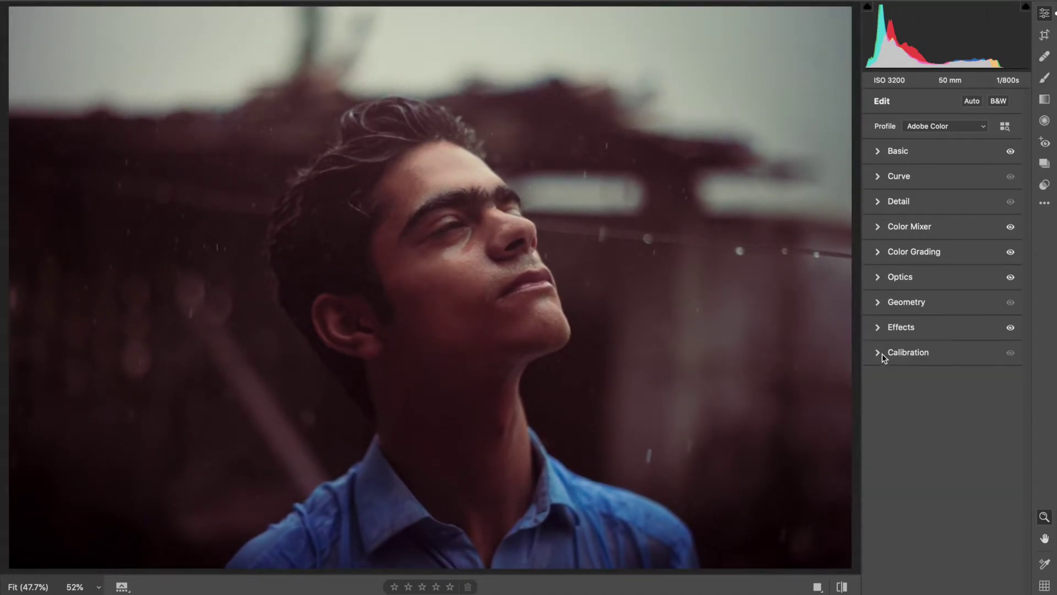
# Step: Set Green Primary hue -1 and saturation +2, and Blue Primary hue -12
pyautogui.click(880, 351)
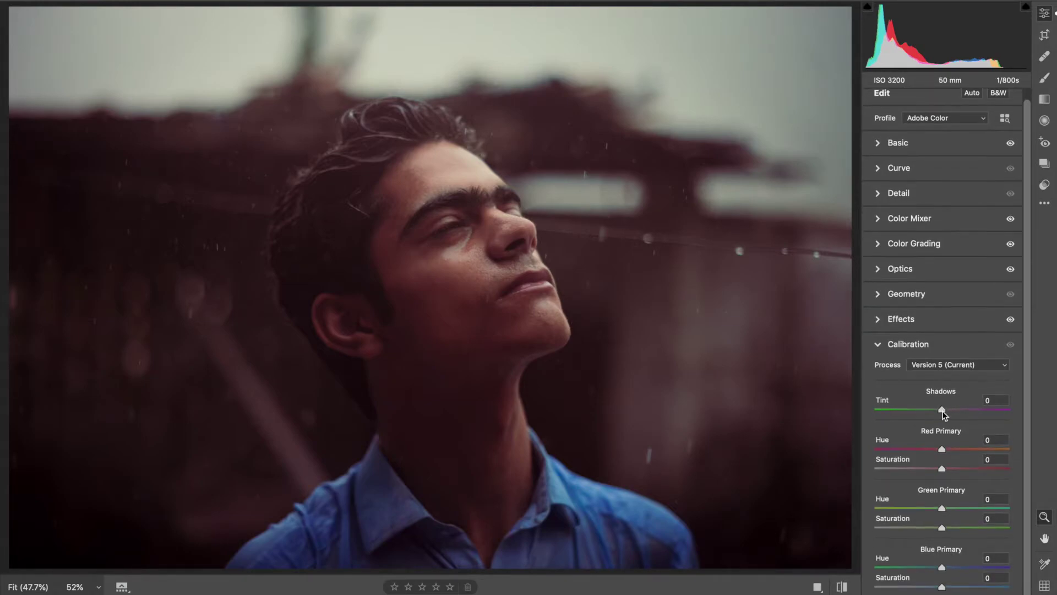
pyautogui.moveTo(940, 508); pyautogui.dragTo(908, 510)
pyautogui.moveTo(907, 509)
pyautogui.mouseDown()
pyautogui.moveTo(991, 503)
pyautogui.moveTo(865, 488)
pyautogui.moveTo(967, 496)
pyautogui.moveTo(908, 490)
pyautogui.moveTo(941, 496)
pyautogui.moveTo(884, 529)
pyautogui.moveTo(942, 529)
pyautogui.mouseUp()
pyautogui.moveTo(943, 570)
pyautogui.mouseDown()
pyautogui.moveTo(1007, 567)
pyautogui.moveTo(881, 567)
pyautogui.mouseUp()
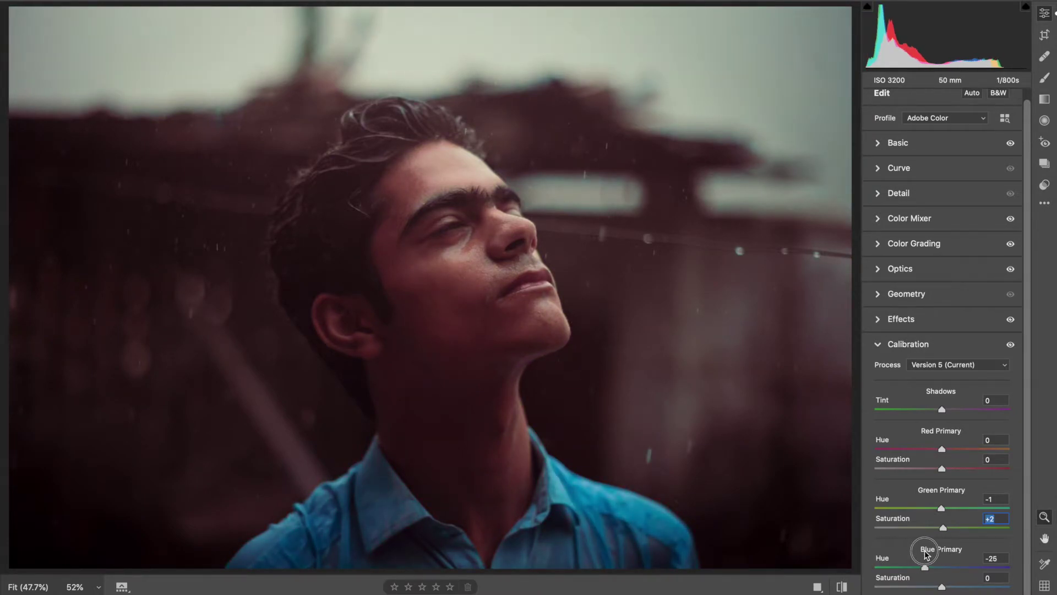
pyautogui.moveTo(881, 555)
pyautogui.mouseDown()
pyautogui.moveTo(948, 553)
pyautogui.moveTo(936, 552)
pyautogui.mouseUp()
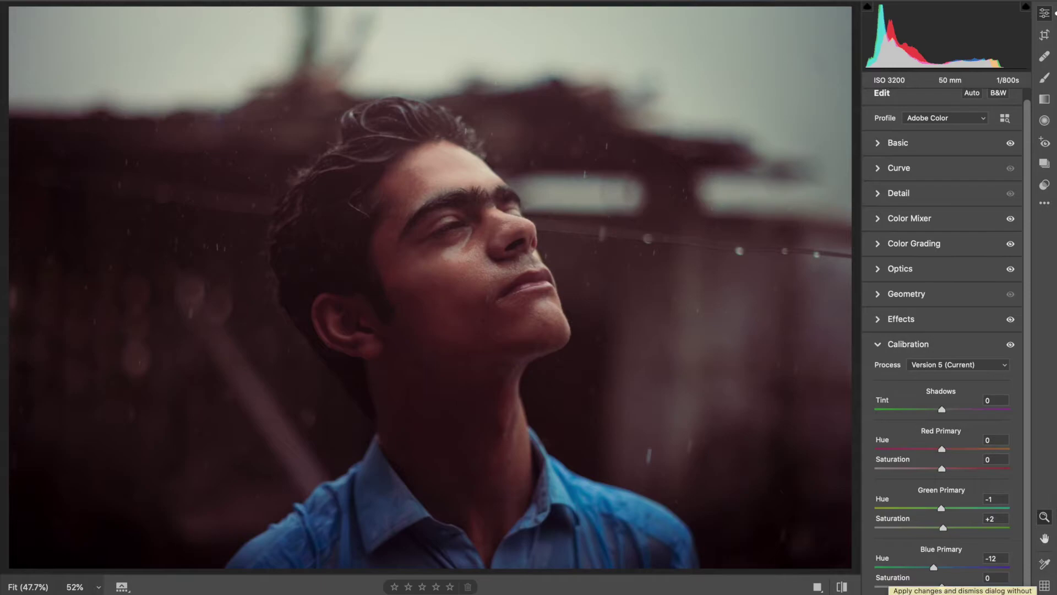
pyautogui.click(841, 587)
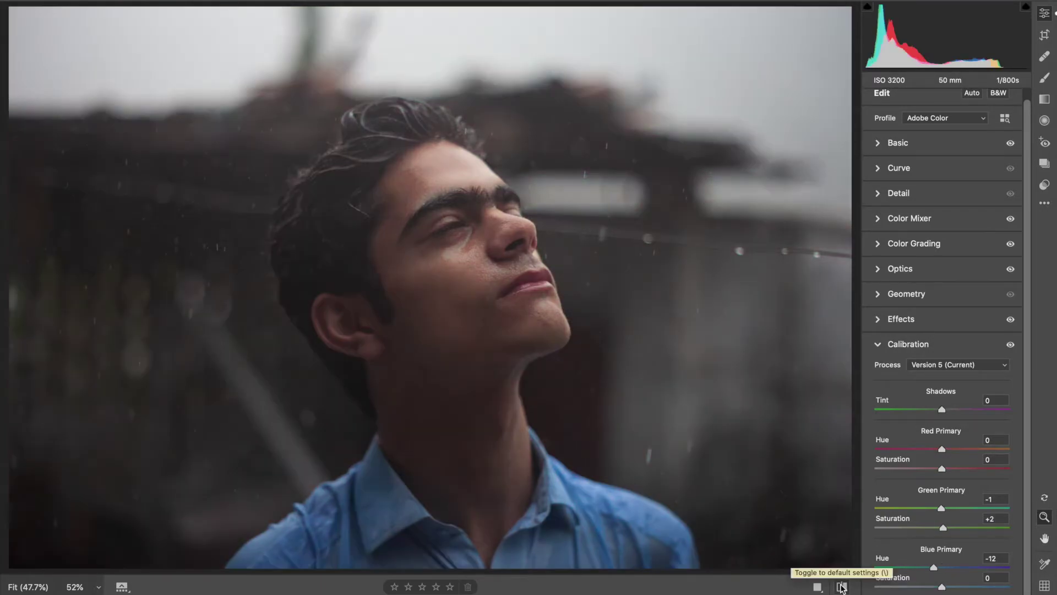
# Step: Compare edited and default looks side by side, zooming on the face skin
pyautogui.click(841, 587)
pyautogui.click(841, 587)
pyautogui.click(819, 587)
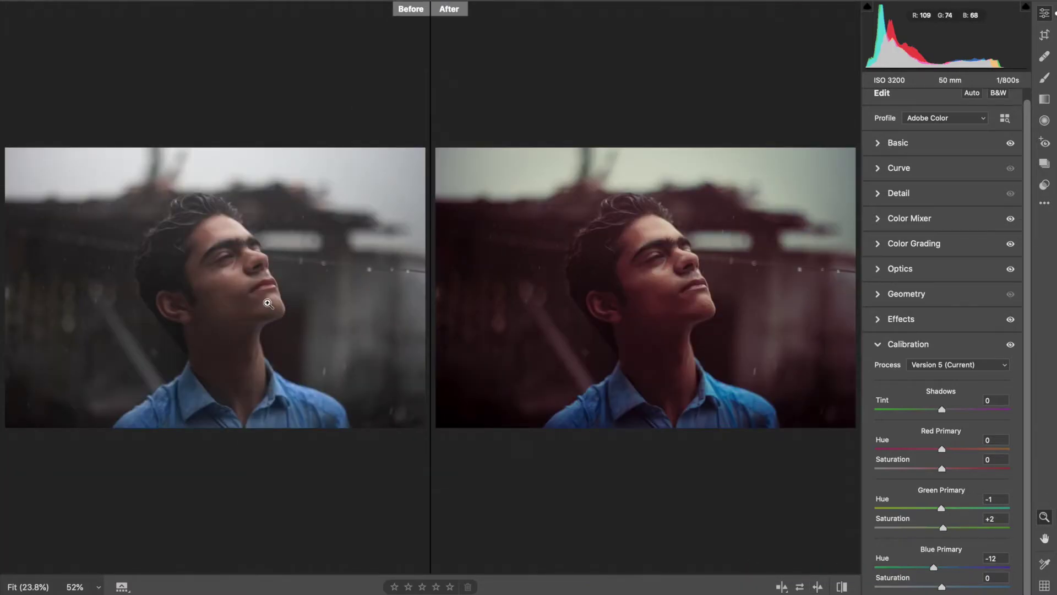
pyautogui.click(267, 303)
pyautogui.click(210, 242)
pyautogui.click(212, 251)
pyautogui.click(211, 255)
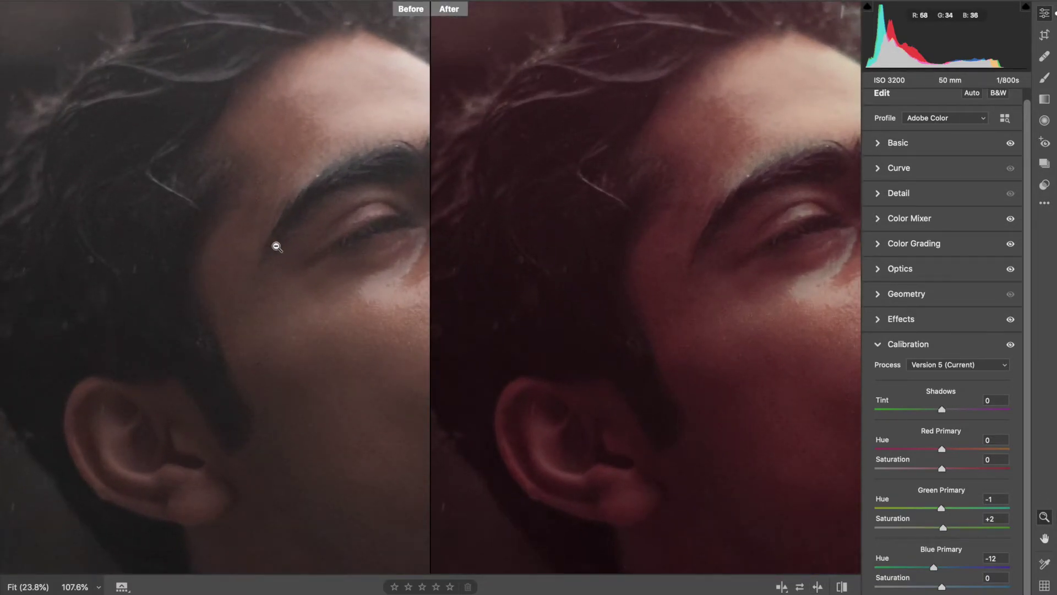
pyautogui.click(878, 345)
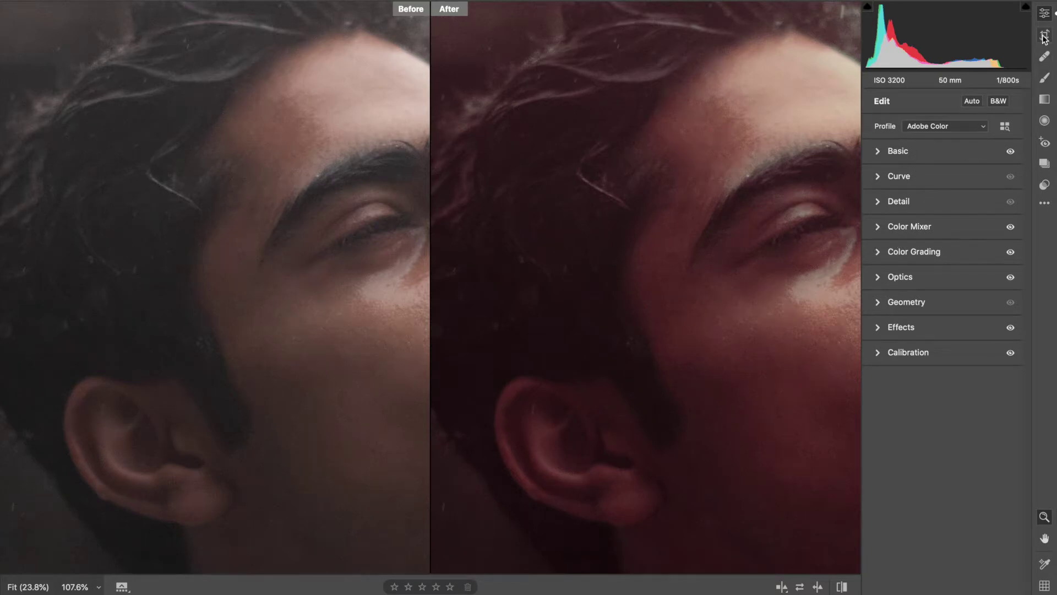
# Step: Return to a single view and browse the local tools and Presets list, including Grain presets
pyautogui.click(1045, 56)
pyautogui.click(1045, 78)
pyautogui.click(1045, 100)
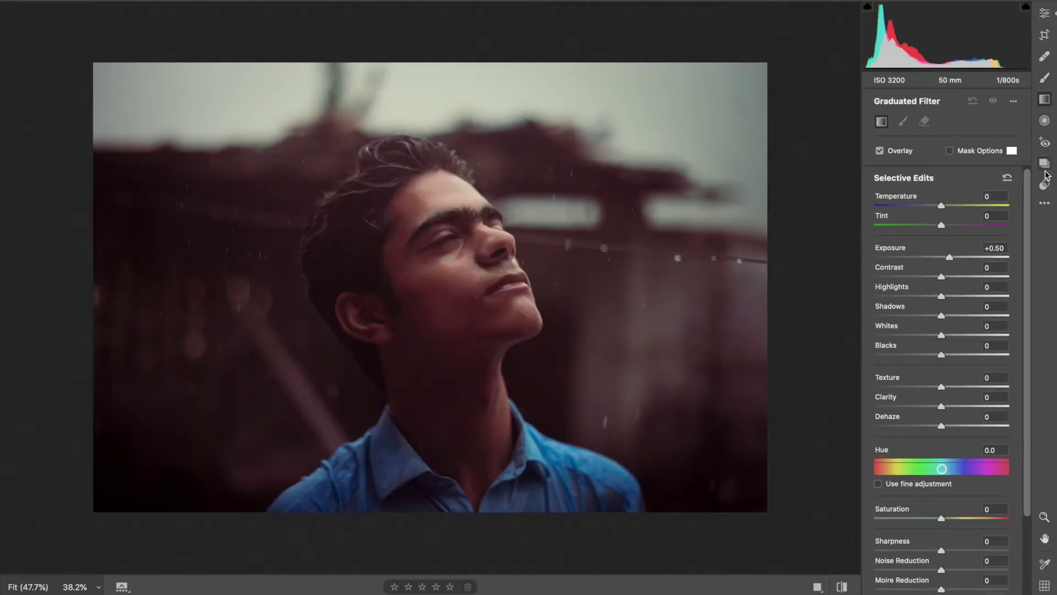
pyautogui.click(1044, 184)
pyautogui.click(877, 222)
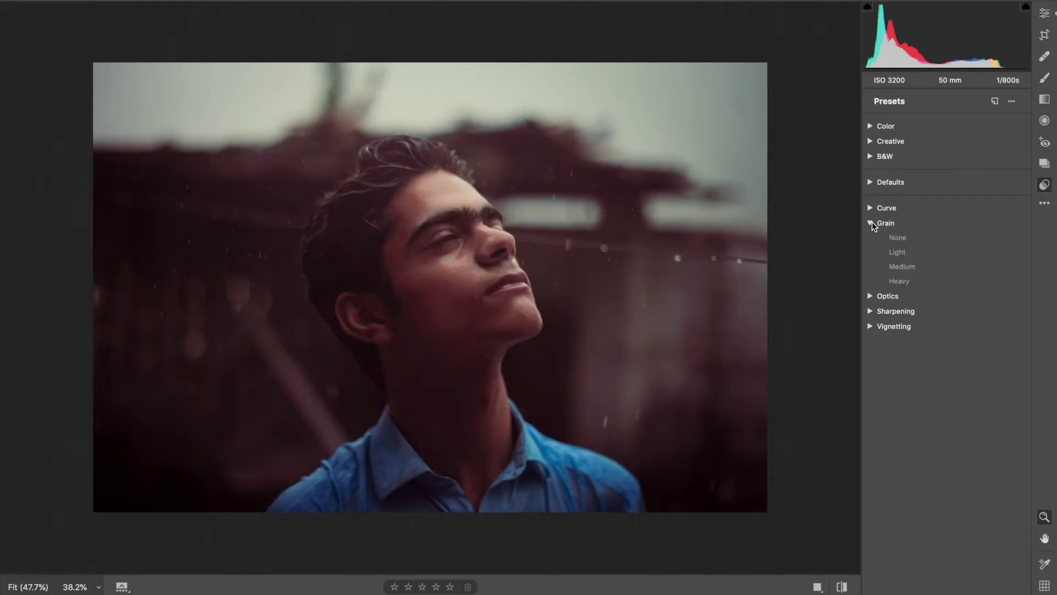
pyautogui.click(1044, 203)
# Step: Set Dehaze to +14 in Basic, then review the Optics and Effects vignette settings
pyautogui.click(1045, 12)
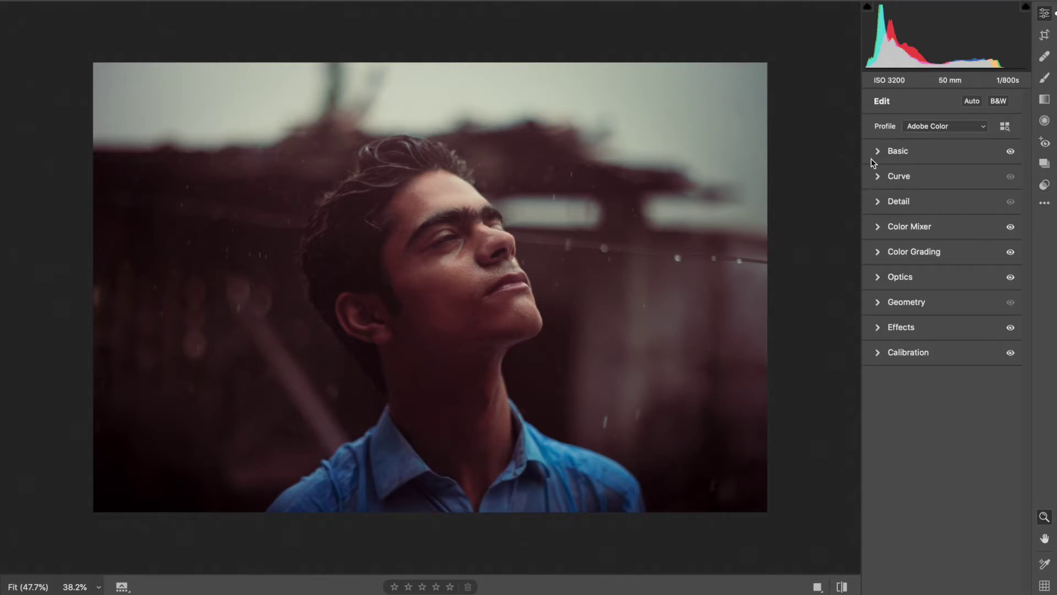
pyautogui.click(878, 153)
pyautogui.moveTo(942, 422)
pyautogui.mouseDown()
pyautogui.moveTo(931, 422)
pyautogui.moveTo(952, 421)
pyautogui.mouseUp()
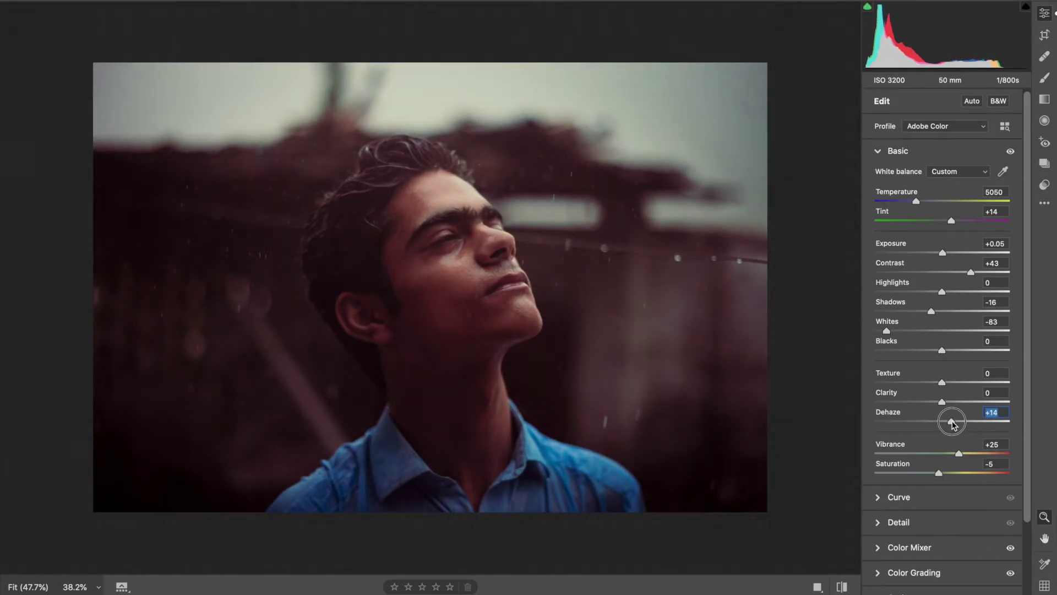
pyautogui.scroll(-2, 941, 393)
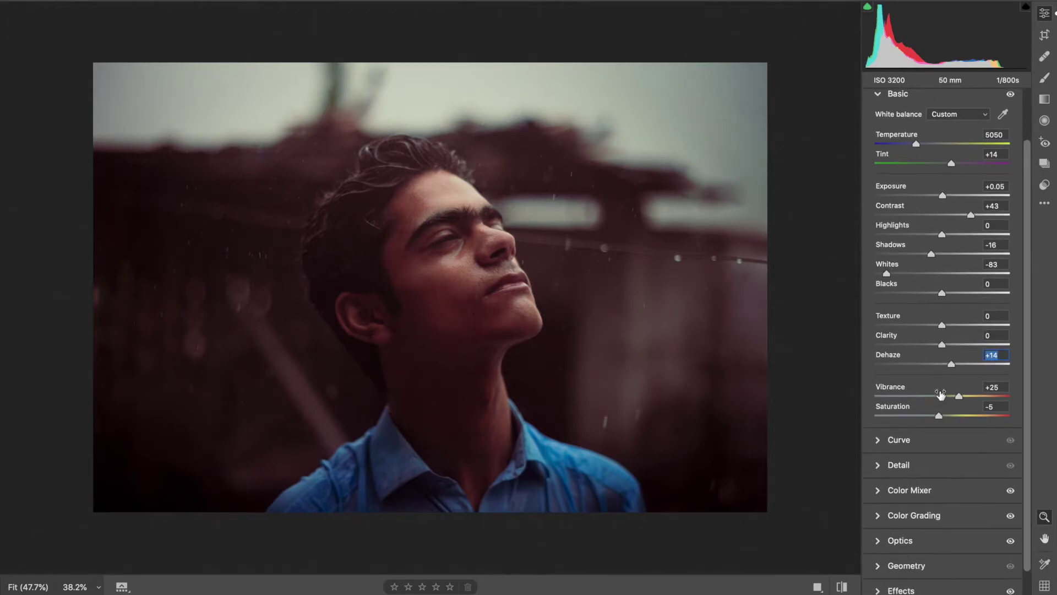
pyautogui.scroll(-1, 890, 471)
pyautogui.click(881, 492)
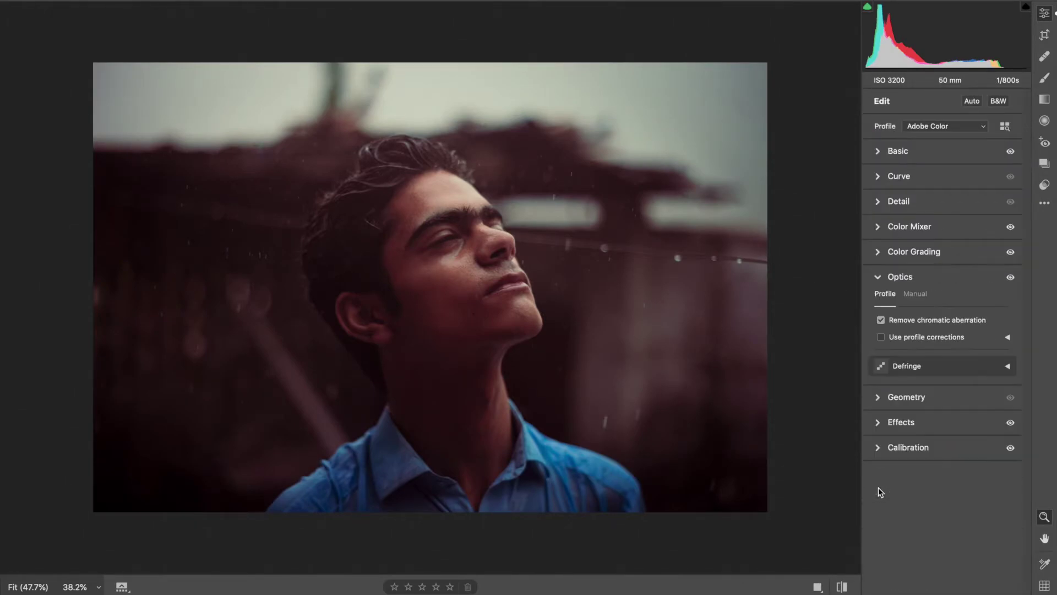
pyautogui.click(882, 421)
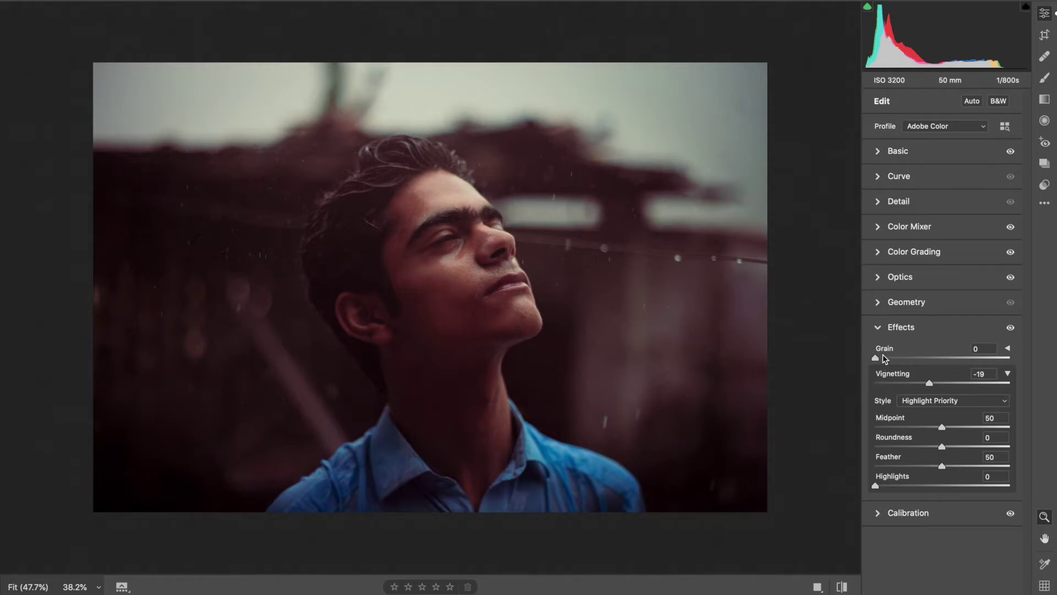
pyautogui.click(881, 328)
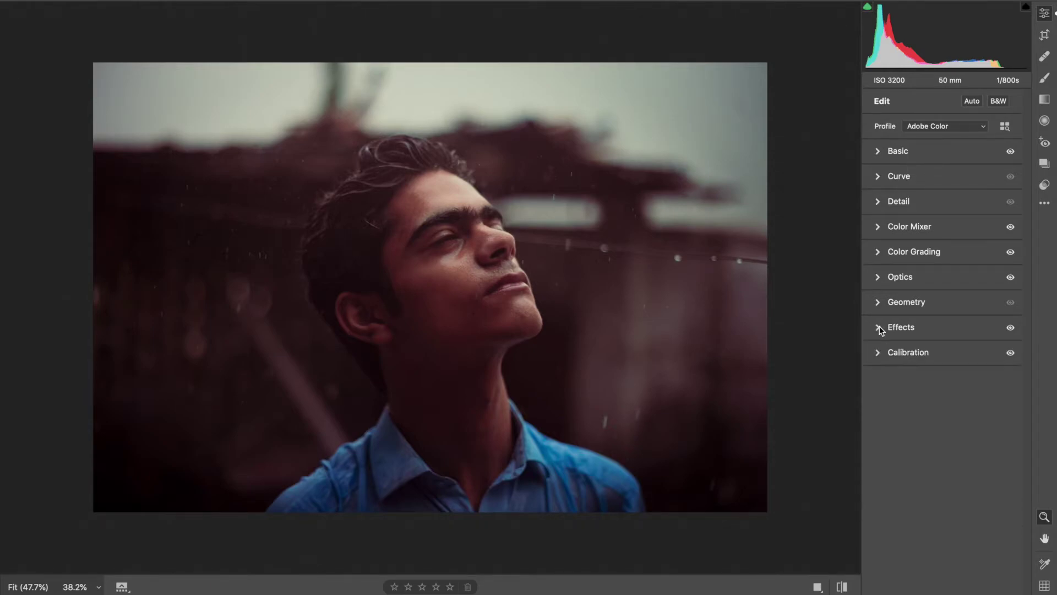
pyautogui.click(818, 586)
# Step: Show Before/After side by side and zoom in and out on the face in both panes
pyautogui.press('q')
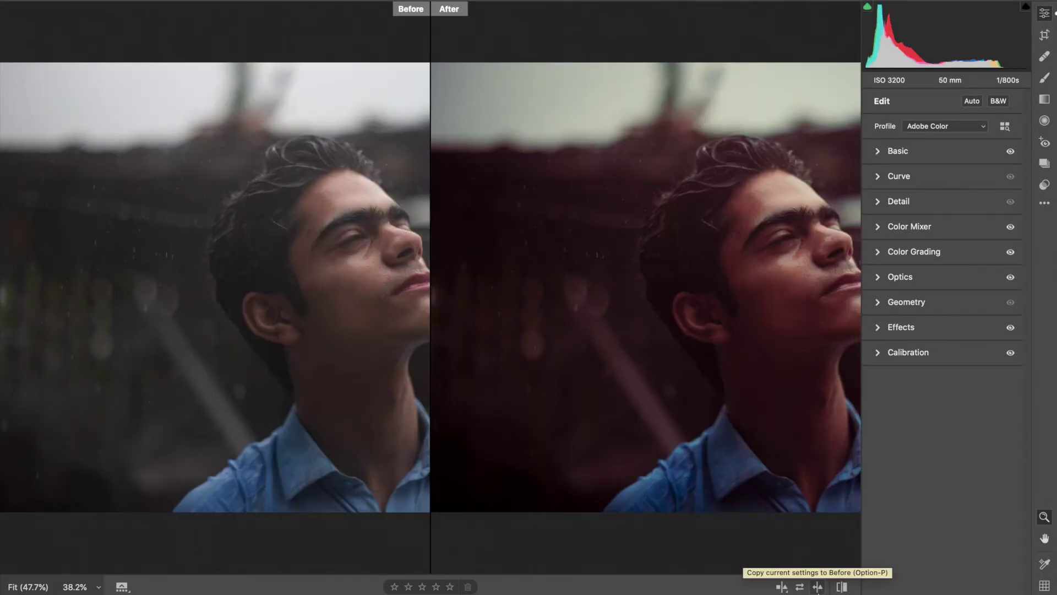
pyautogui.keyDown('alt'); pyautogui.click(642, 306); pyautogui.keyUp('alt')
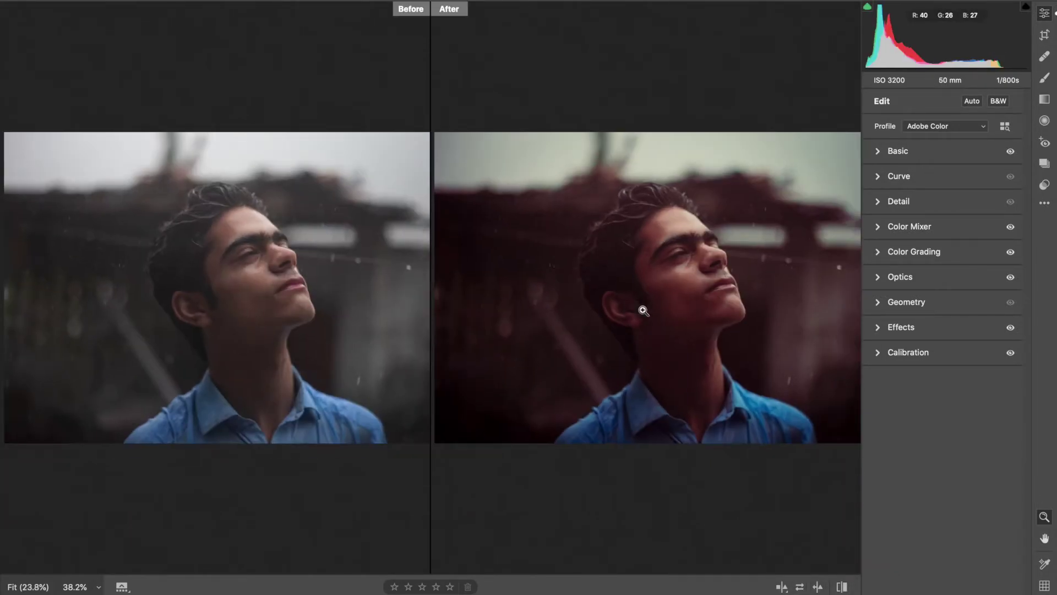
pyautogui.click(682, 264)
pyautogui.keyDown('alt'); pyautogui.click(683, 264); pyautogui.keyUp('alt')
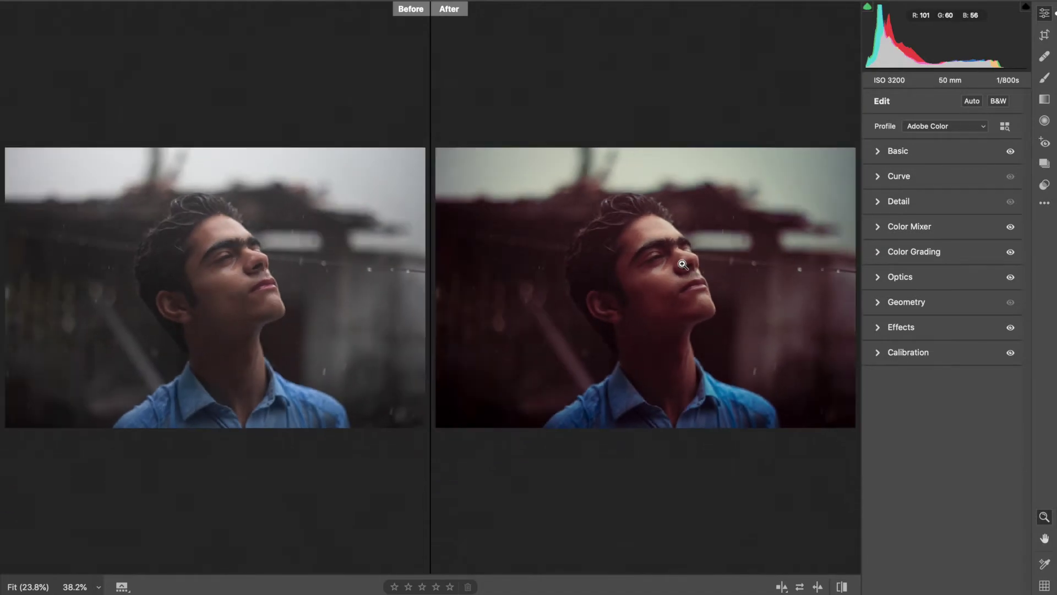
pyautogui.keyDown('alt'); pyautogui.click(682, 264); pyautogui.keyUp('alt')
pyautogui.click(662, 281)
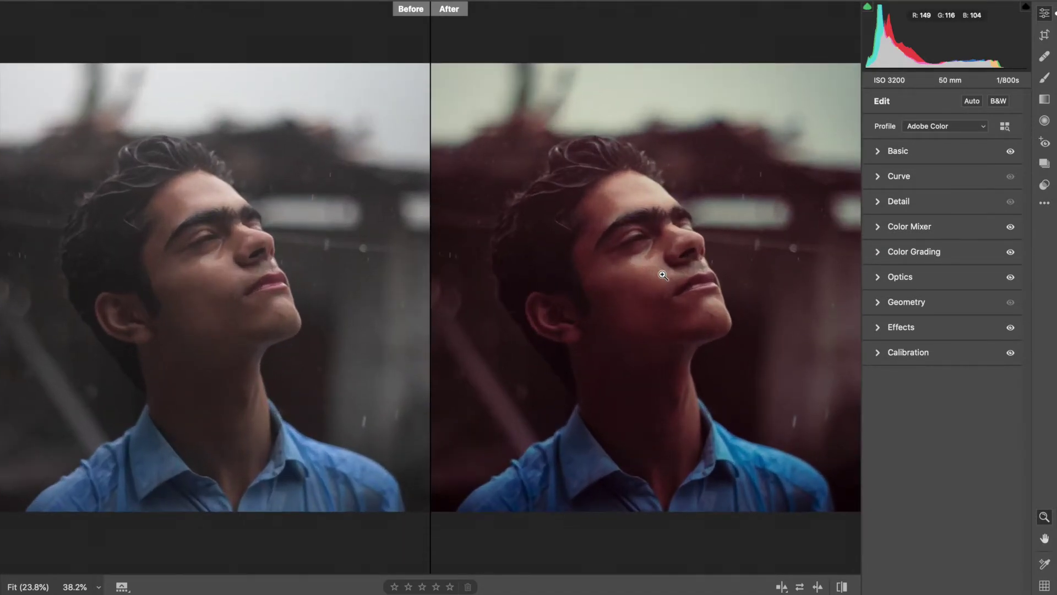
pyautogui.click(662, 278)
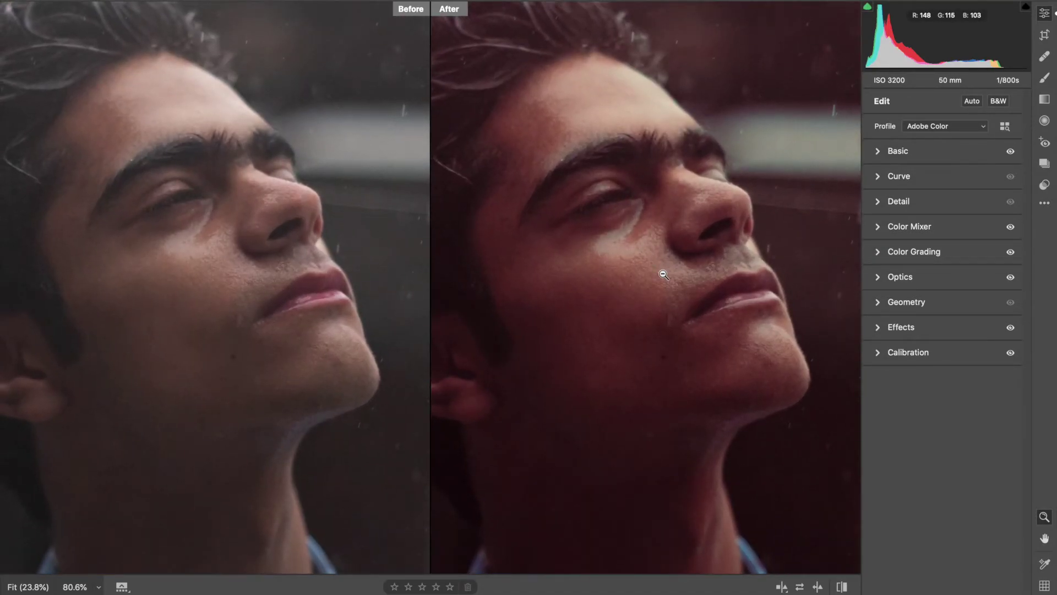
pyautogui.keyDown('alt'); pyautogui.click(643, 234); pyautogui.keyUp('alt')
pyautogui.click(670, 291)
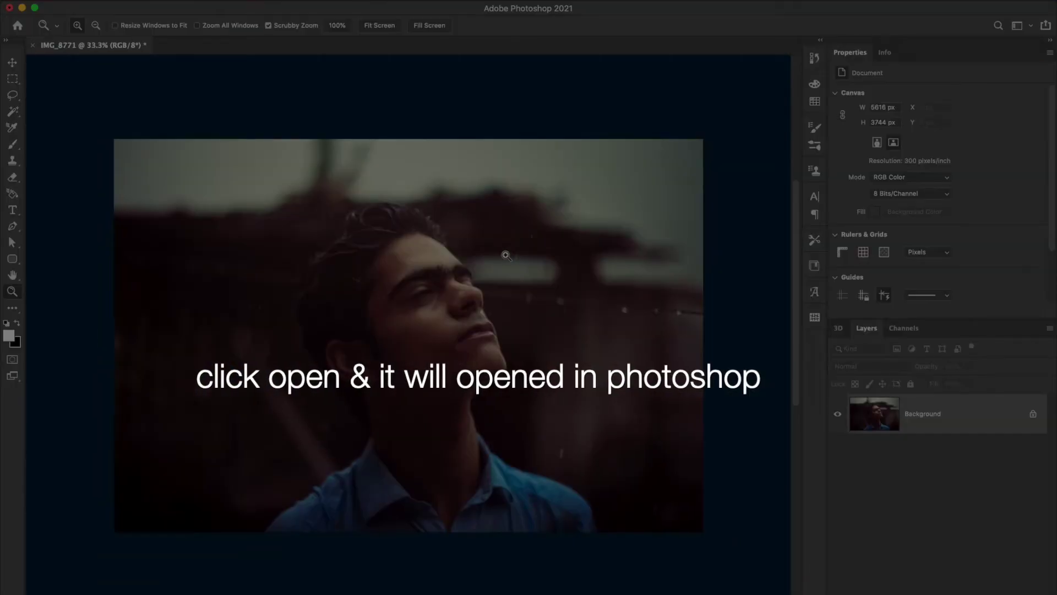
# Step: Zoom on the face and open Reduce Noise, positioning its preview on the cheek skin
pyautogui.moveTo(505, 254); pyautogui.dragTo(542, 336)
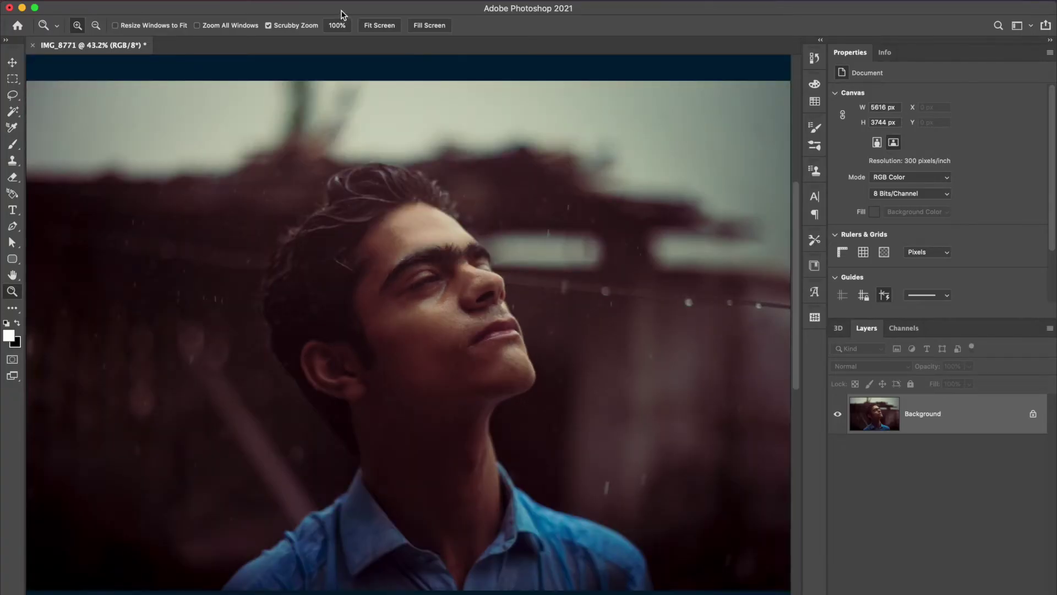
pyautogui.click(305, 3)
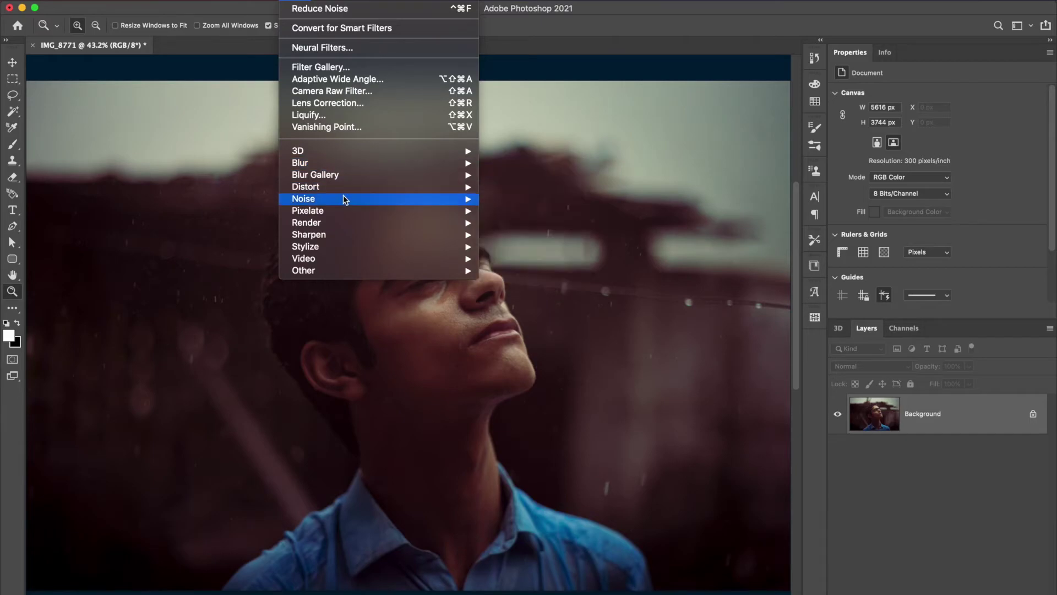
pyautogui.moveTo(304, 198)
pyautogui.click(510, 246)
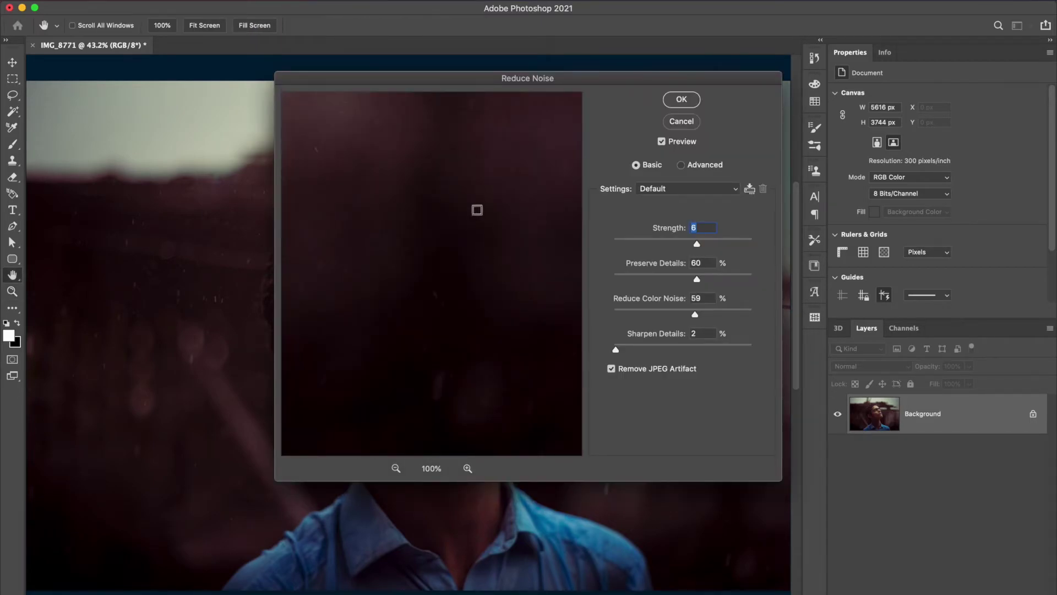
pyautogui.moveTo(480, 229)
pyautogui.mouseDown()
pyautogui.moveTo(592, 284)
pyautogui.moveTo(427, 265)
pyautogui.mouseUp()
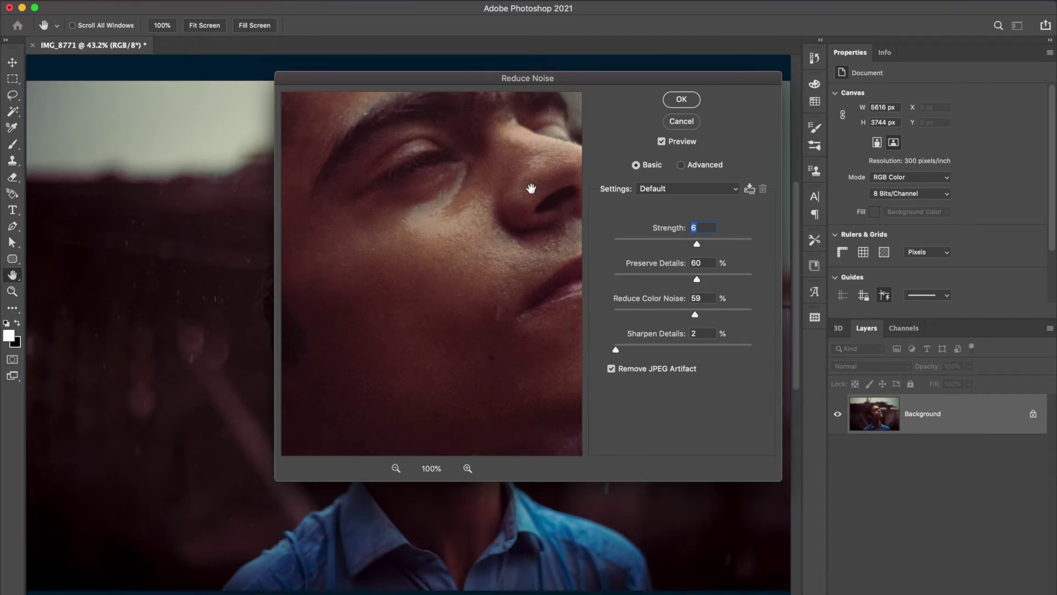
pyautogui.keyDown('super'); pyautogui.click(435, 229); pyautogui.keyUp('super')
pyautogui.keyDown('super'); pyautogui.click(434, 228); pyautogui.keyUp('super')
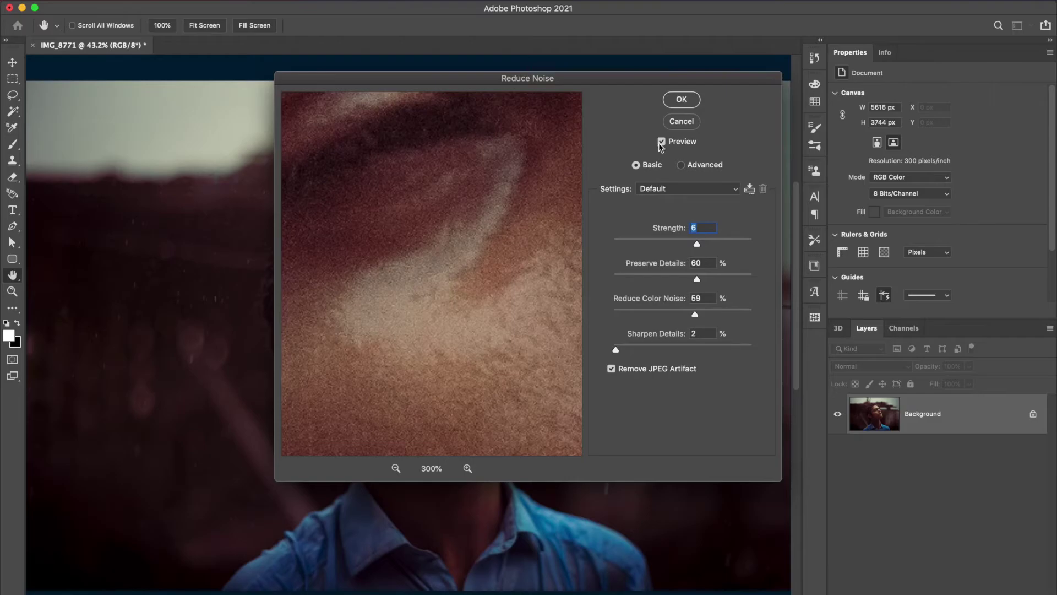
pyautogui.moveTo(484, 336); pyautogui.dragTo(496, 231)
# Step: Set Sharpen Details 10%, Color Noise 86%, Preserve Details 57%, Strength 7, and apply
pyautogui.moveTo(615, 349); pyautogui.dragTo(693, 351)
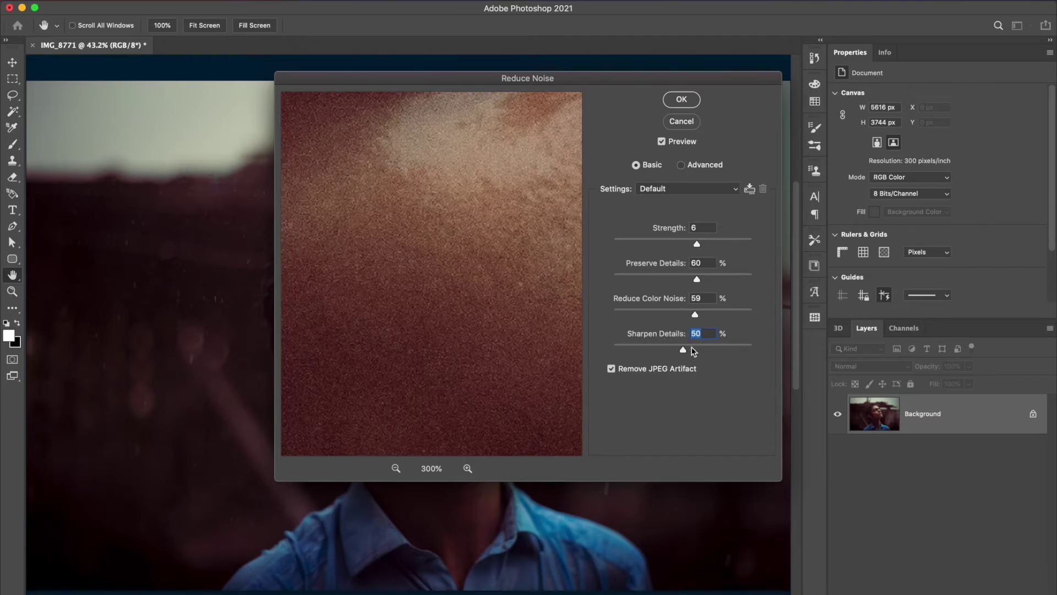
pyautogui.moveTo(693, 351); pyautogui.dragTo(629, 351)
pyautogui.moveTo(696, 314); pyautogui.dragTo(732, 314)
pyautogui.keyDown('alt'); pyautogui.click(474, 252); pyautogui.keyUp('alt')
pyautogui.keyDown('alt'); pyautogui.click(474, 252); pyautogui.keyUp('alt')
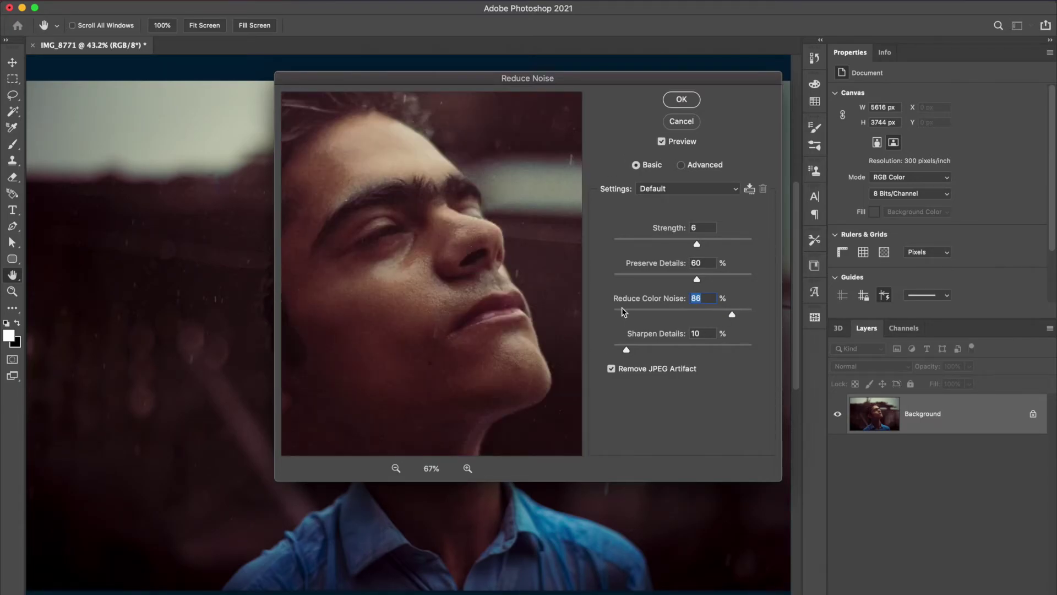
pyautogui.moveTo(696, 278)
pyautogui.mouseDown()
pyautogui.moveTo(710, 278)
pyautogui.moveTo(693, 278)
pyautogui.moveTo(685, 243)
pyautogui.mouseUp()
pyautogui.keyDown('ctrl'); pyautogui.click(421, 283); pyautogui.keyUp('ctrl')
pyautogui.keyDown('ctrl'); pyautogui.click(421, 283); pyautogui.keyUp('ctrl')
pyautogui.keyDown('ctrl'); pyautogui.click(420, 282); pyautogui.keyUp('ctrl')
pyautogui.moveTo(686, 244); pyautogui.dragTo(708, 243)
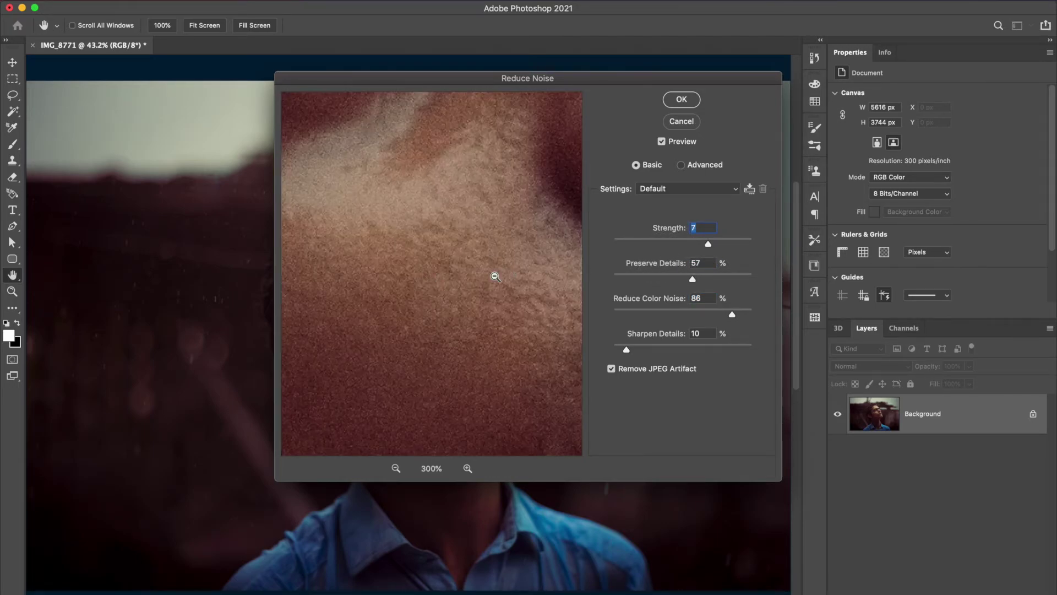
pyautogui.keyDown('alt'); pyautogui.click(495, 276); pyautogui.keyUp('alt')
pyautogui.keyDown('alt'); pyautogui.click(495, 277); pyautogui.keyUp('alt')
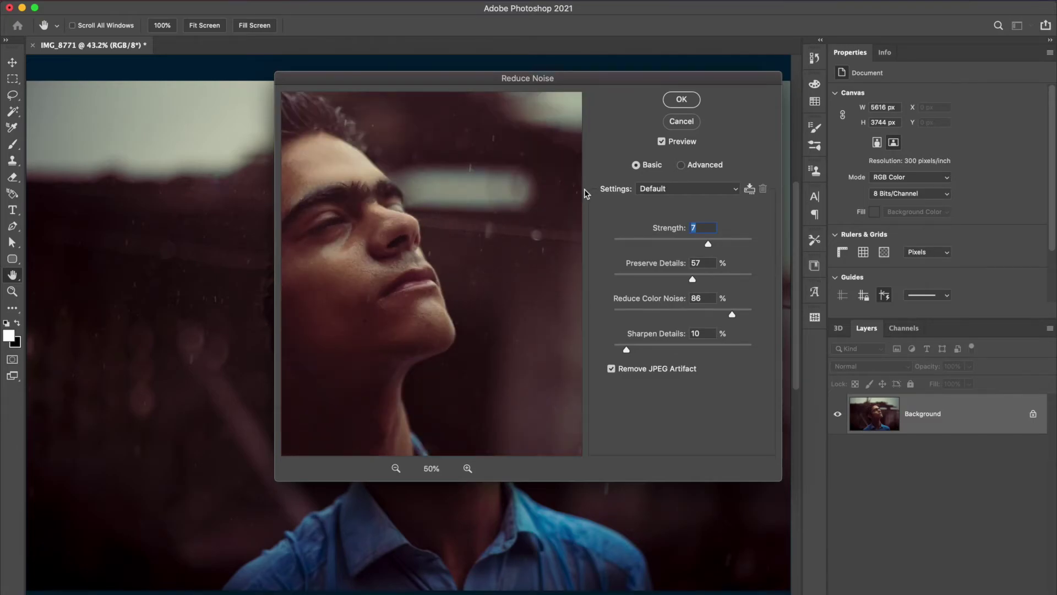
pyautogui.click(667, 103)
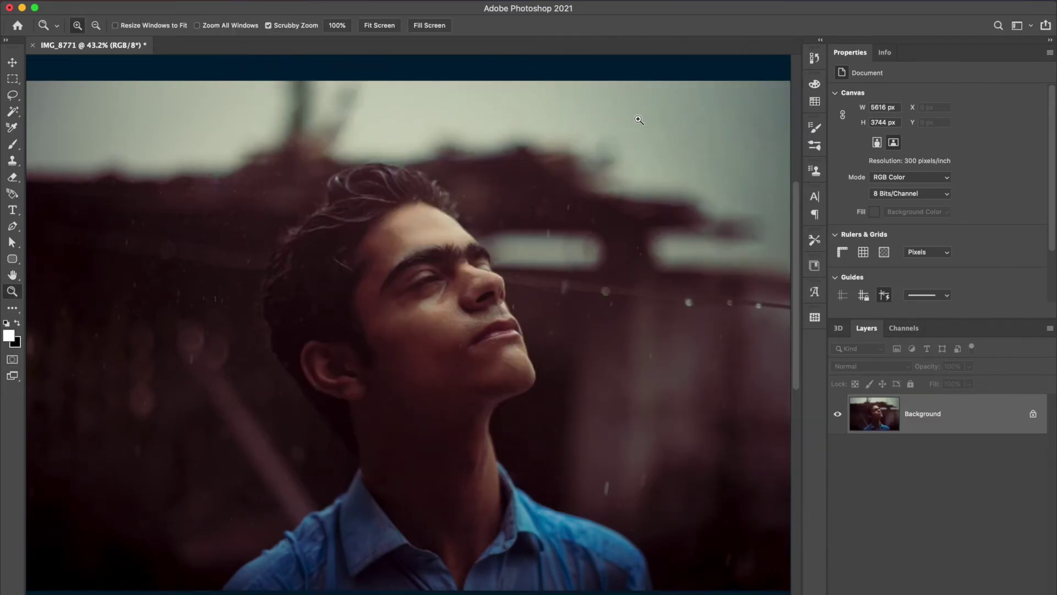
pyautogui.click(439, 233)
# Step: In Neural Filters, enable Skin Smoothing with Blur 40 and Smoothness -17
pyautogui.click(290, 1)
pyautogui.click(301, 66)
pyautogui.click(461, 316)
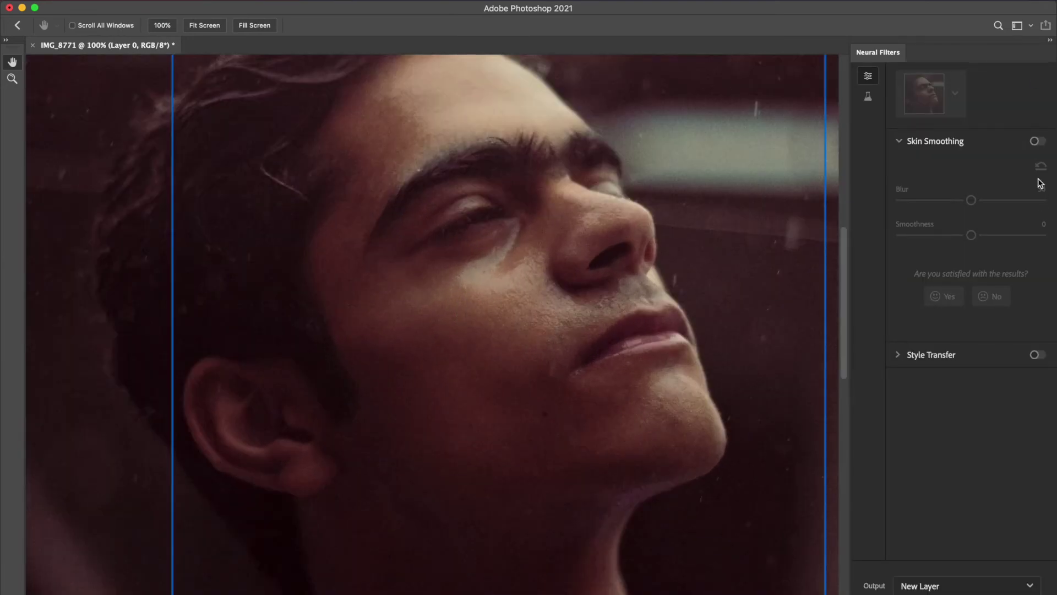
pyautogui.click(1035, 142)
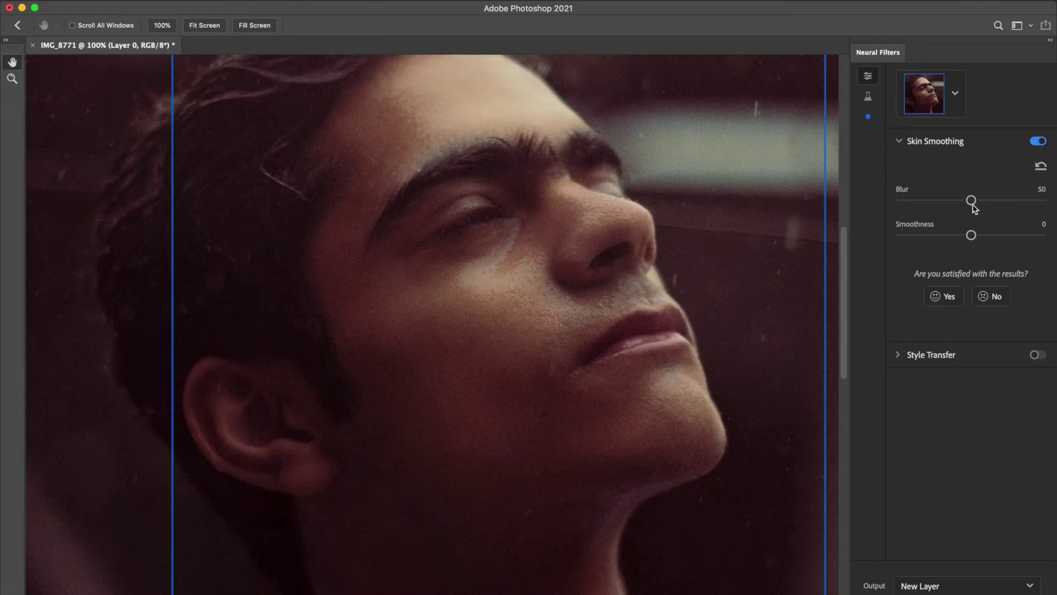
pyautogui.moveTo(971, 235); pyautogui.dragTo(947, 237)
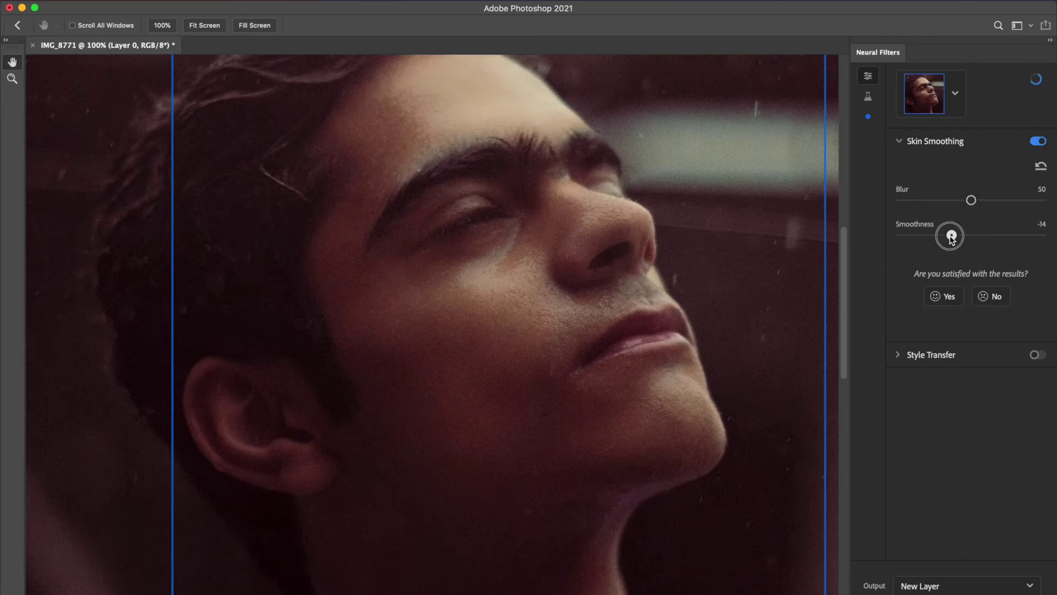
pyautogui.moveTo(966, 205); pyautogui.dragTo(951, 205)
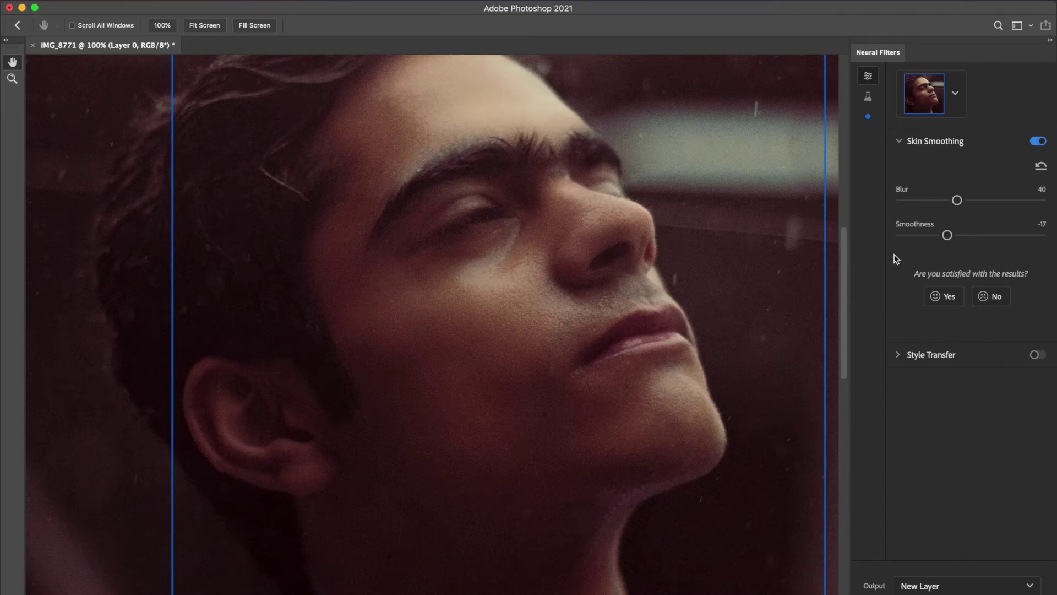
pyautogui.moveTo(946, 237)
pyautogui.mouseDown()
pyautogui.moveTo(935, 237)
pyautogui.moveTo(947, 237)
pyautogui.mouseUp()
# Step: Output the skin smoothing to a new layer, check the face, and apply it
pyautogui.click(963, 585)
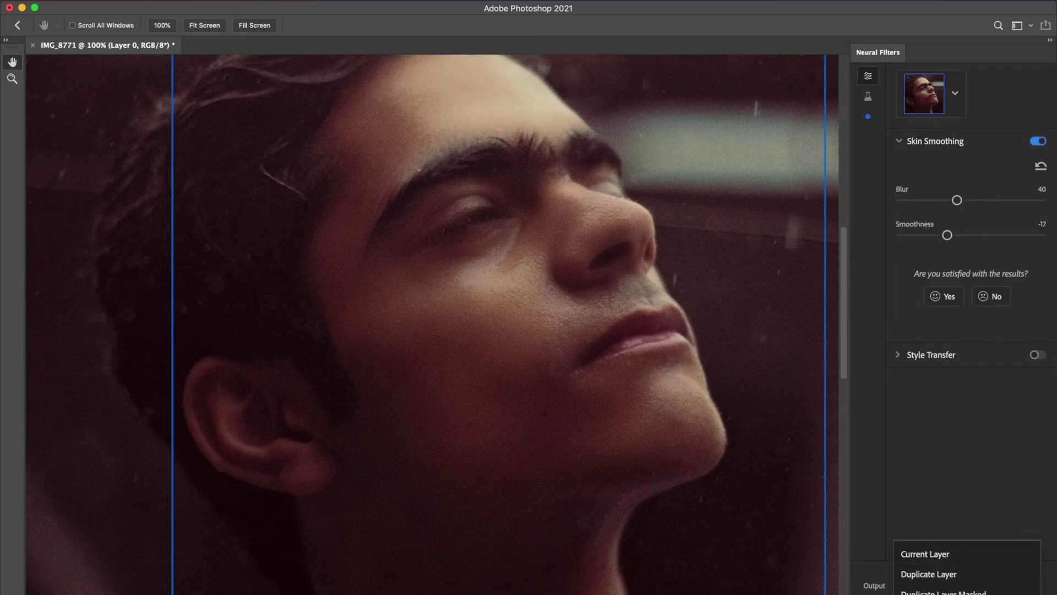
pyautogui.click(964, 585)
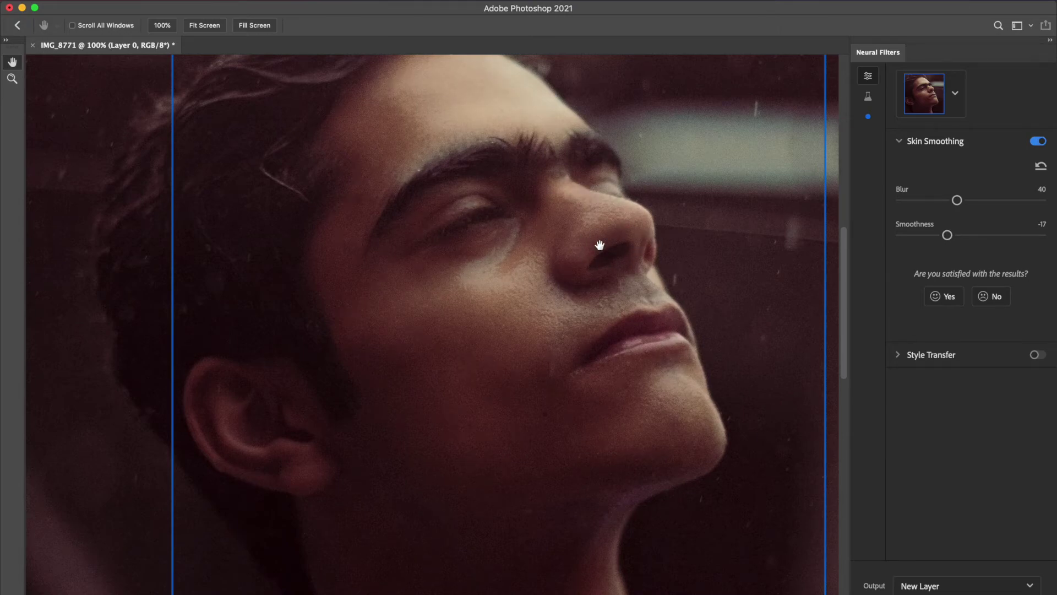
pyautogui.scroll(3, 488, 209)
pyautogui.scroll(5, 583, 291)
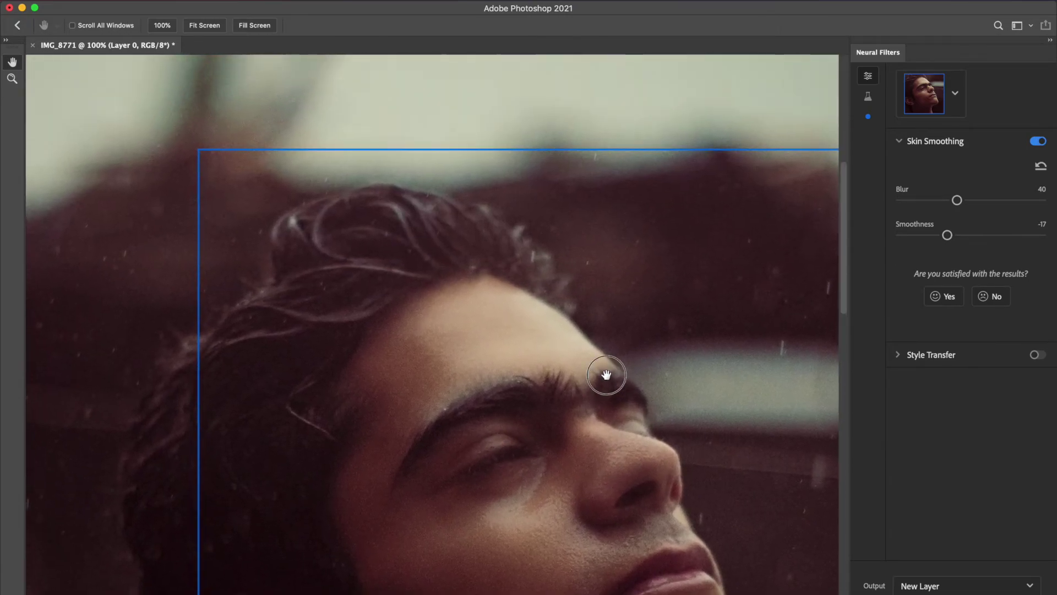
pyautogui.scroll(-5, 606, 382)
pyautogui.scroll(5, 807, 556)
pyautogui.scroll(-3, 663, 423)
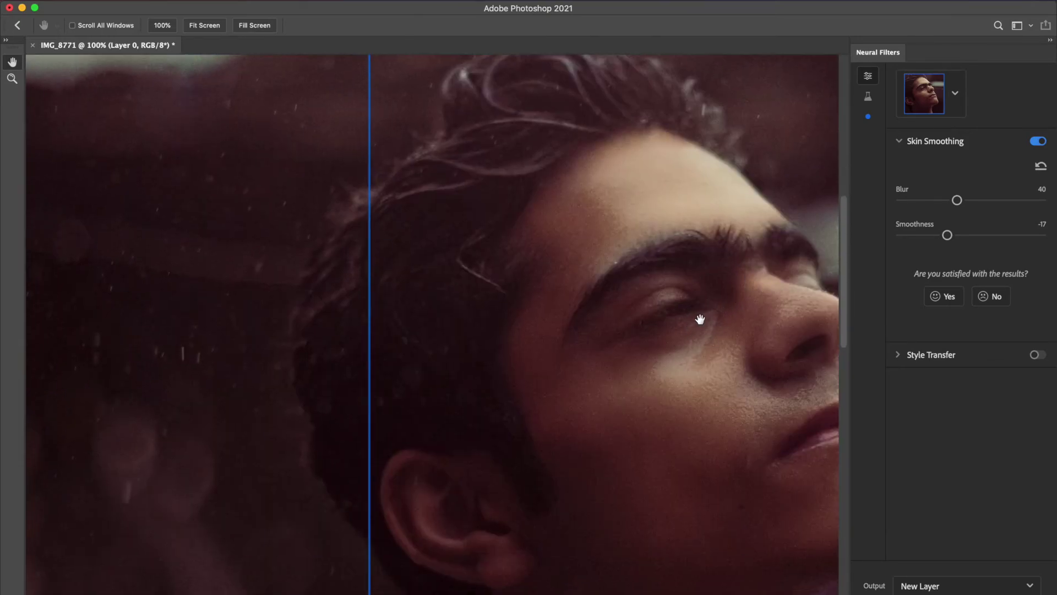
pyautogui.moveTo(703, 314); pyautogui.dragTo(587, 445)
pyautogui.scroll(3, 379, 254)
pyautogui.hscroll(-2, 379, 254)
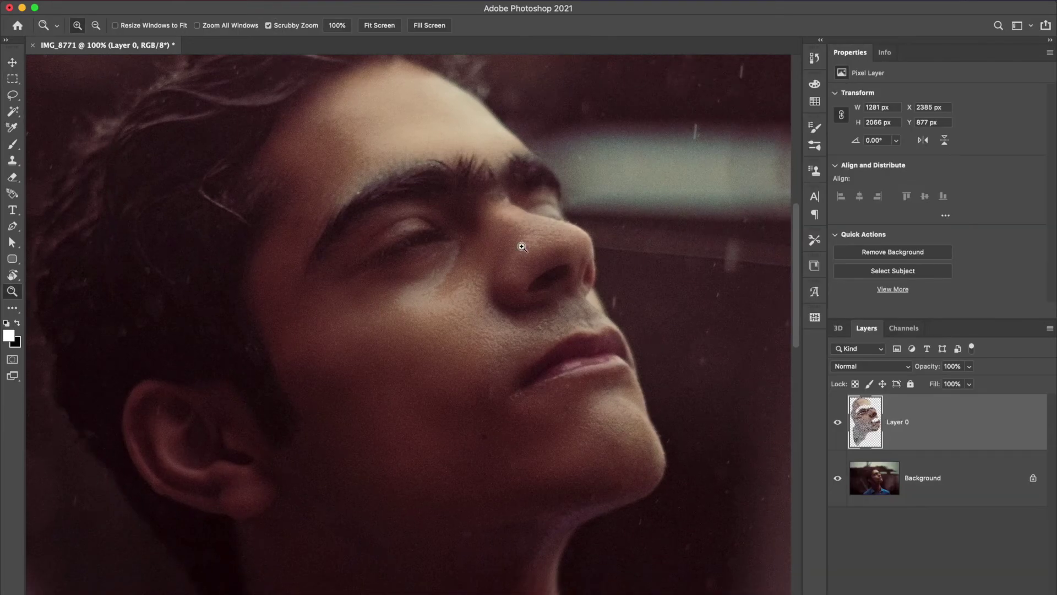
pyautogui.press('z')
pyautogui.keyDown('alt'); pyautogui.click(462, 270); pyautogui.keyUp('alt')
pyautogui.keyDown('alt'); pyautogui.click(462, 270); pyautogui.keyUp('alt')
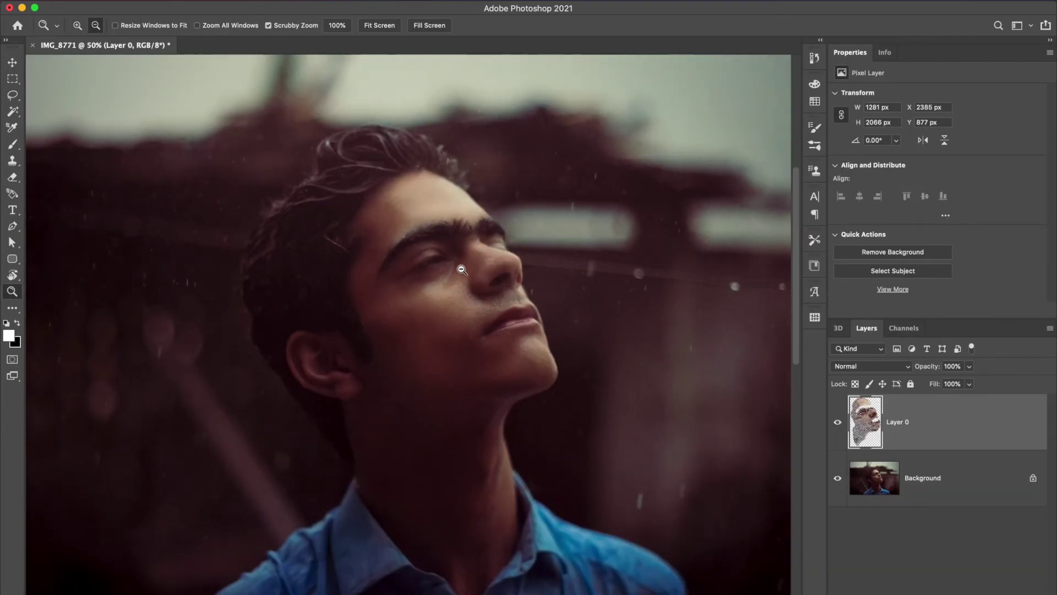
# Step: Inspect the cheek skin up close, then add a layer mask and set up a black brush
pyautogui.click(469, 308)
pyautogui.click(492, 260)
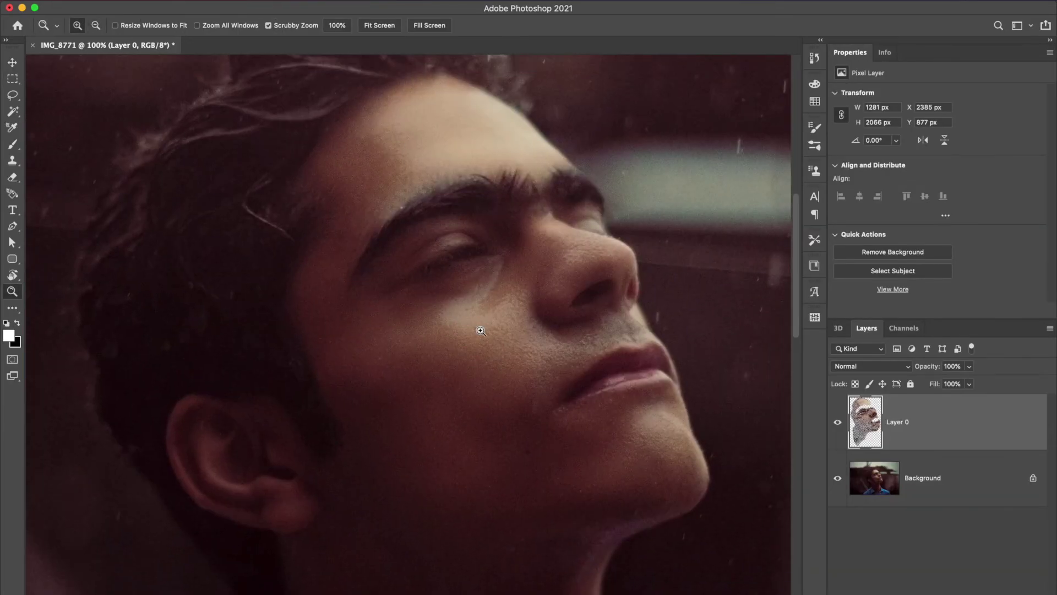
pyautogui.click(481, 331)
pyautogui.keyDown('alt'); pyautogui.click(480, 332); pyautogui.keyUp('alt')
pyautogui.press('x')
pyautogui.press('b')
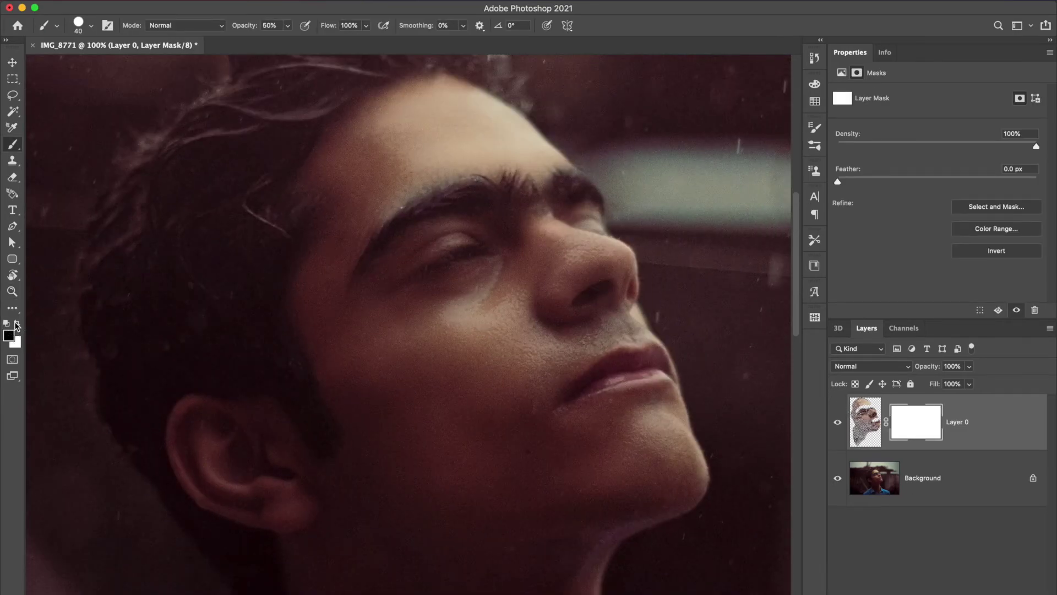
# Step: Paint original texture back on the nostril, under the eye and along the nose bridge, sizing the brush 15-30 px
pyautogui.moveTo(599, 298); pyautogui.dragTo(583, 298)
pyautogui.moveTo(412, 276); pyautogui.dragTo(460, 252)
pyautogui.moveTo(562, 217); pyautogui.dragTo(633, 256)
pyautogui.press('[')
pyautogui.press('[')
pyautogui.press('[')
pyautogui.press('[')
pyautogui.press('[')
pyautogui.rightClick(565, 223)
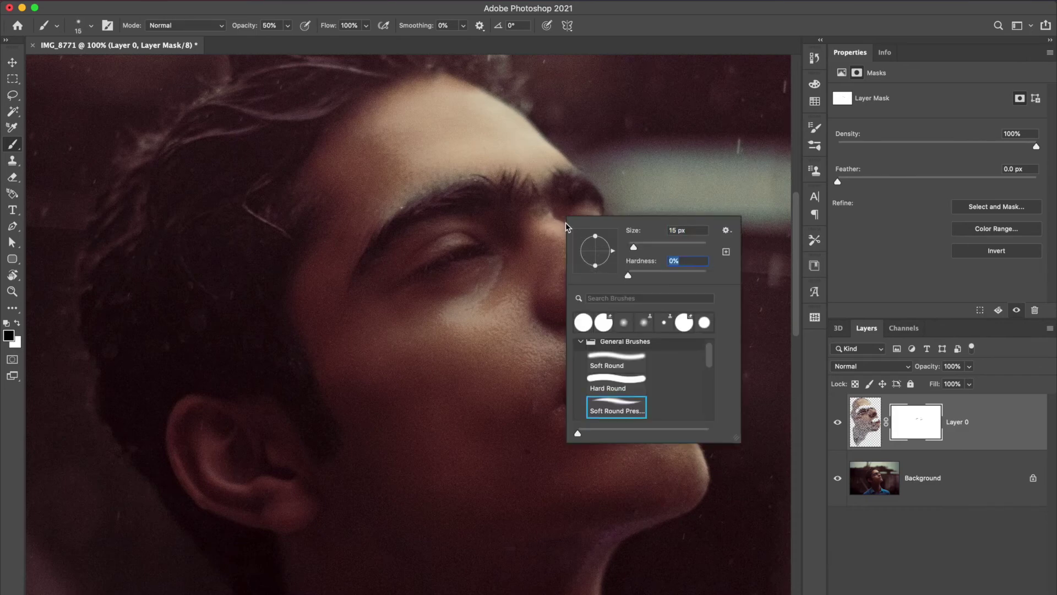
pyautogui.press('Return')
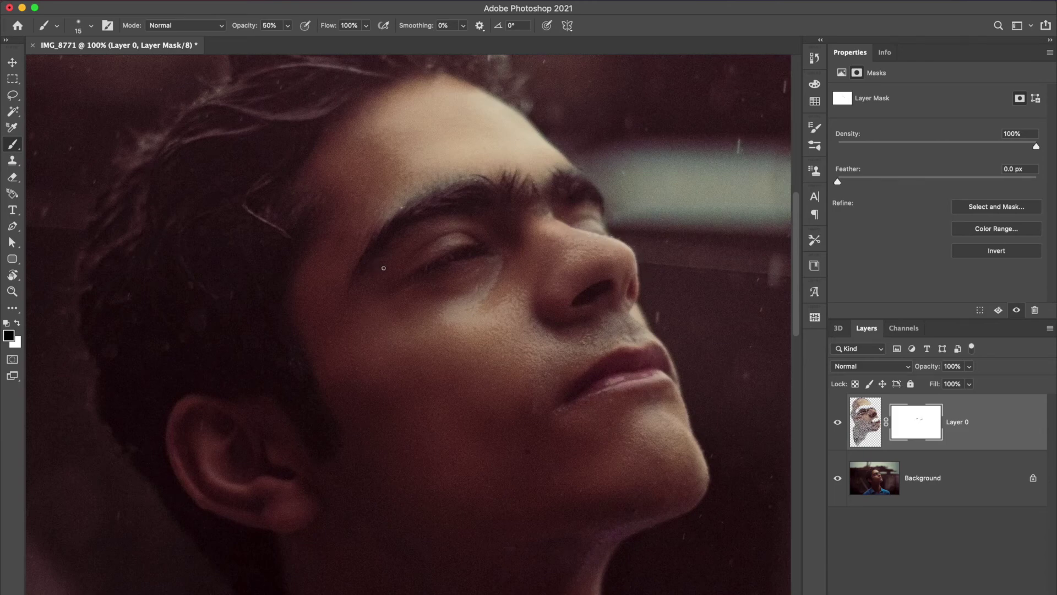
pyautogui.press(']')
pyautogui.press(']')
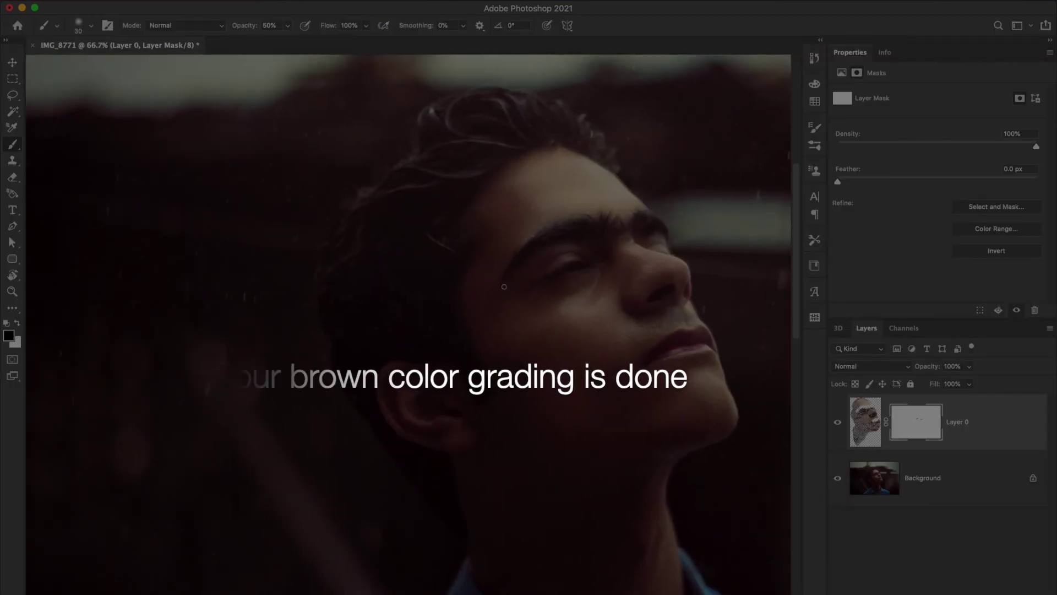
# Step: Set Layer 0's opacity to 74%, toggling its visibility to compare before and after
pyautogui.moveTo(921, 367); pyautogui.dragTo(903, 368)
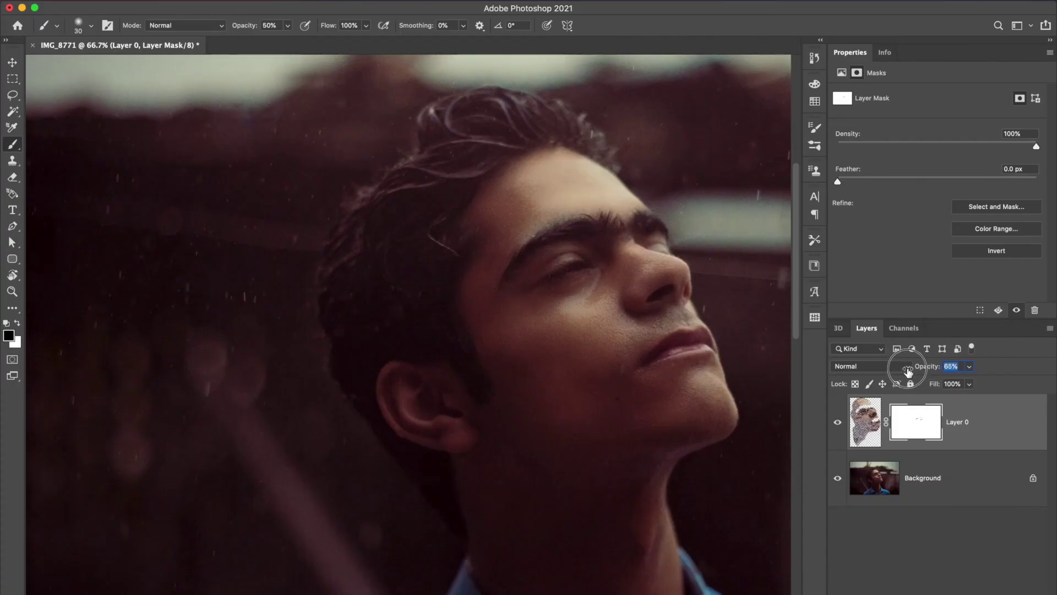
pyautogui.click(838, 421)
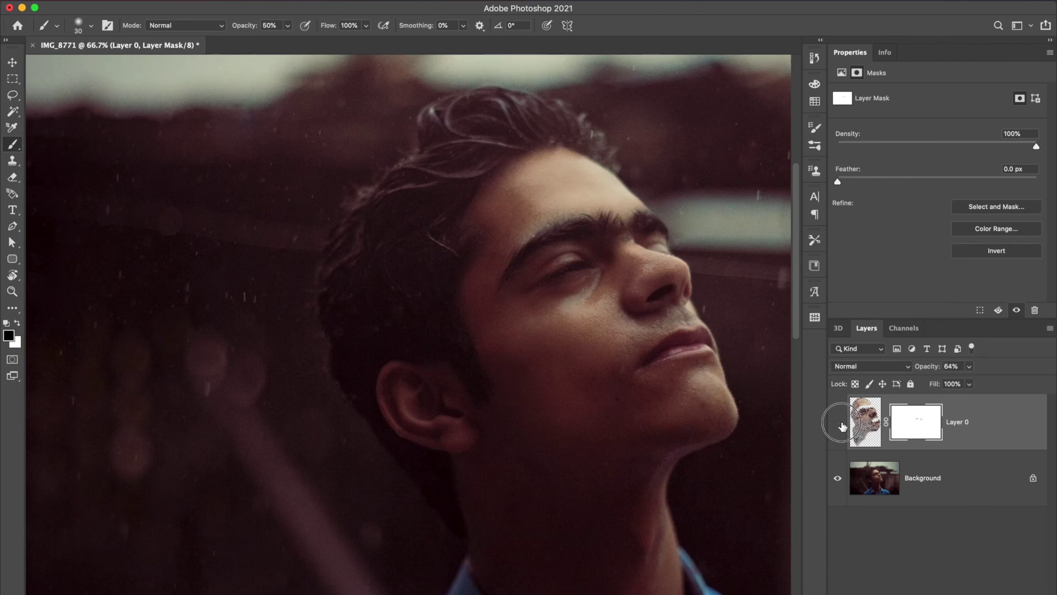
pyautogui.click(838, 421)
pyautogui.moveTo(927, 369); pyautogui.dragTo(931, 372)
# Step: Set brush opacity to 75%, target Layer 0's pixels, and preview the fitted photo without panels
pyautogui.press('x')
pyautogui.press('7')
pyautogui.press('5')
pyautogui.click(868, 432)
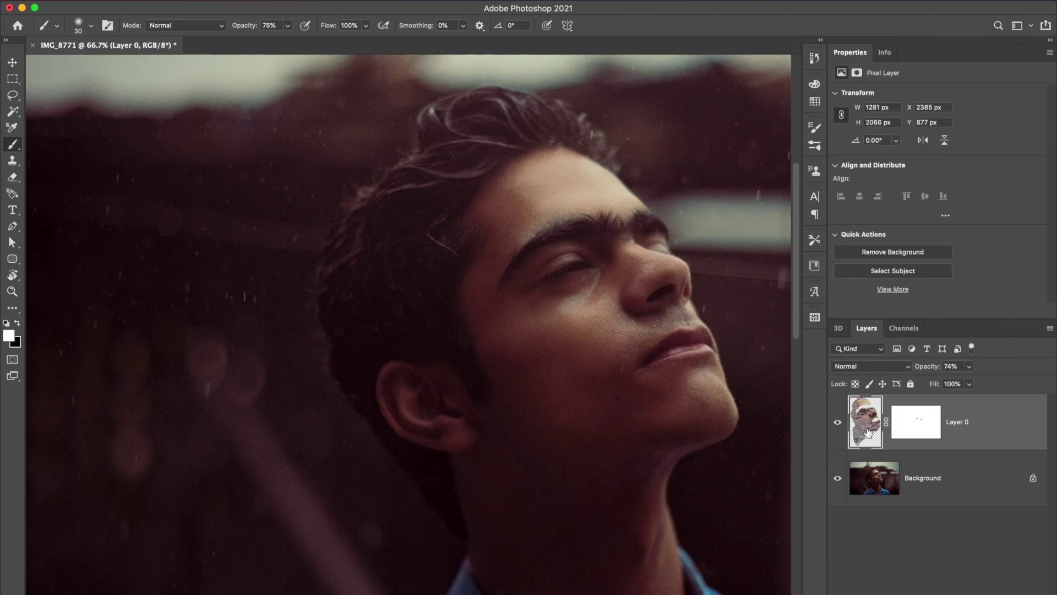
pyautogui.press('super+0')
pyautogui.press('Tab')
pyautogui.press('Tab')
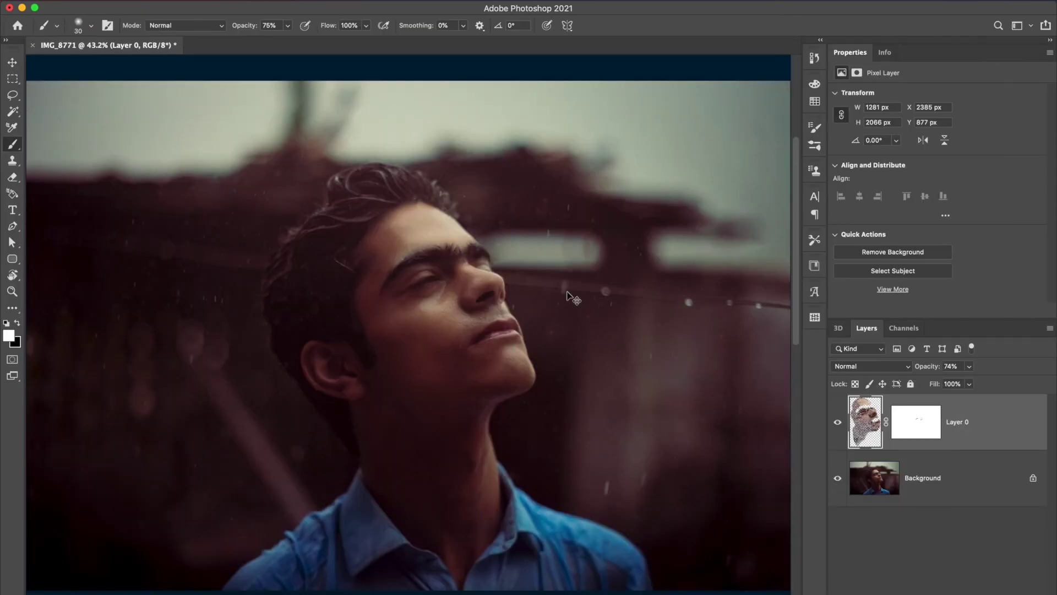
pyautogui.scroll(3, 567, 292)
pyautogui.scroll(2, 567, 291)
pyautogui.scroll(-2, 568, 295)
pyautogui.scroll(-1, 568, 295)
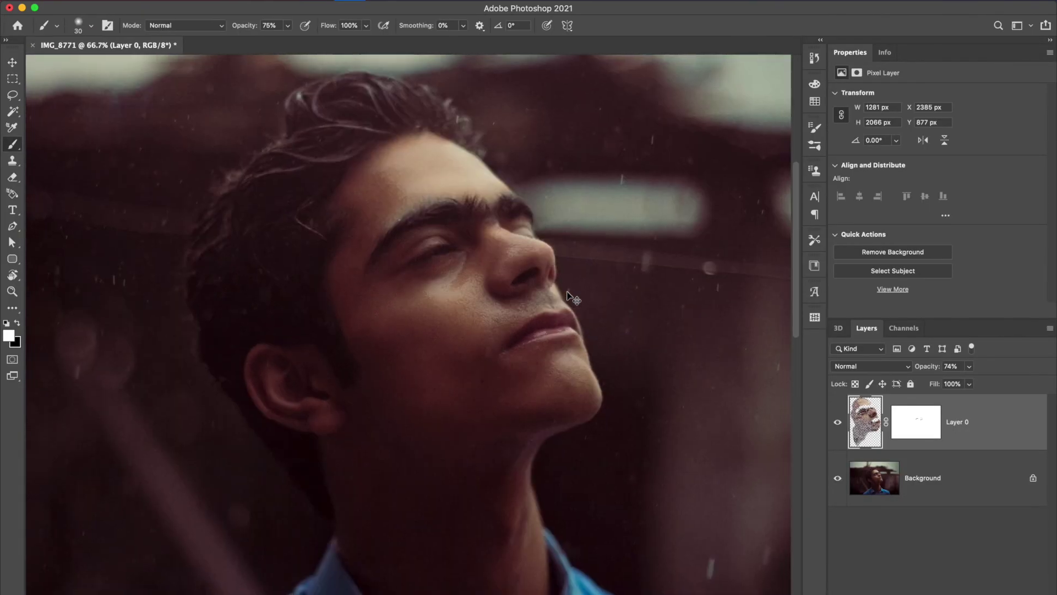
pyautogui.scroll(-2, 567, 292)
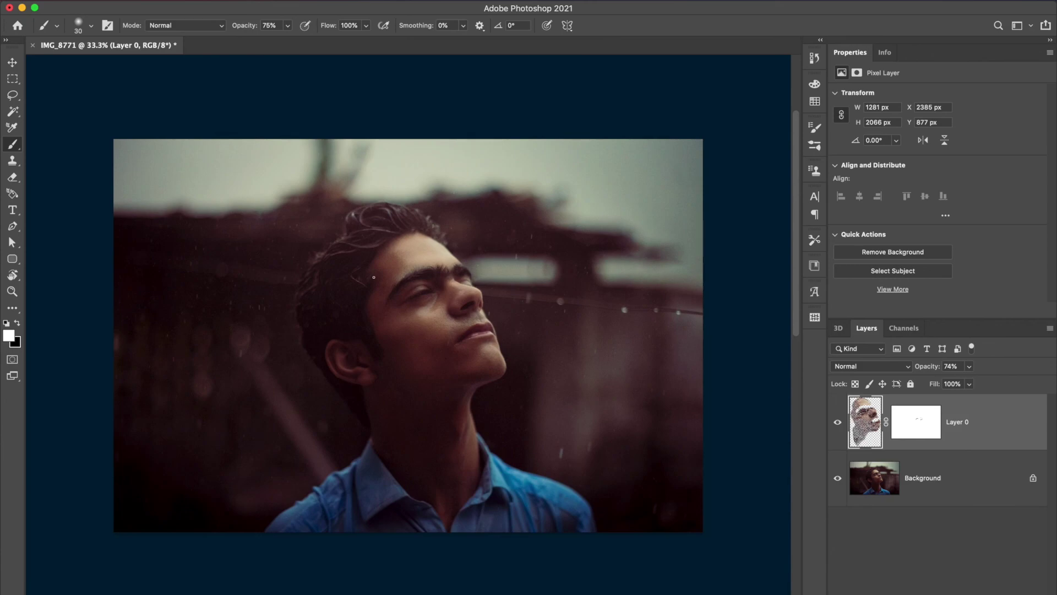
pyautogui.press('Tab')
# Step: Show the finished portrait in Full Screen Mode, zoomed to fill the screen
pyautogui.scroll(2, 374, 277)
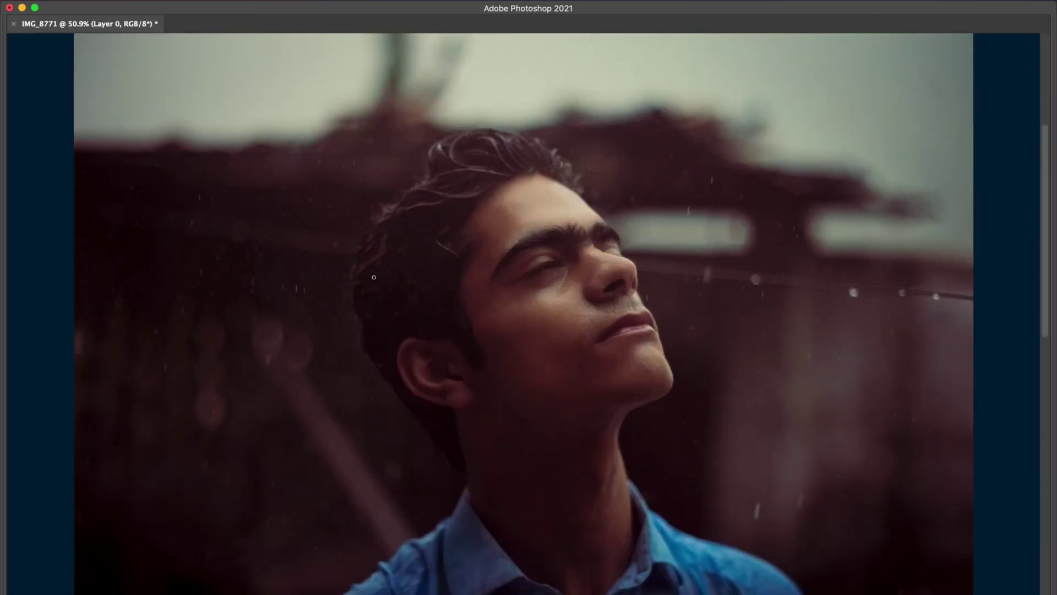
pyautogui.press('f')
pyautogui.scroll(1, 374, 277)
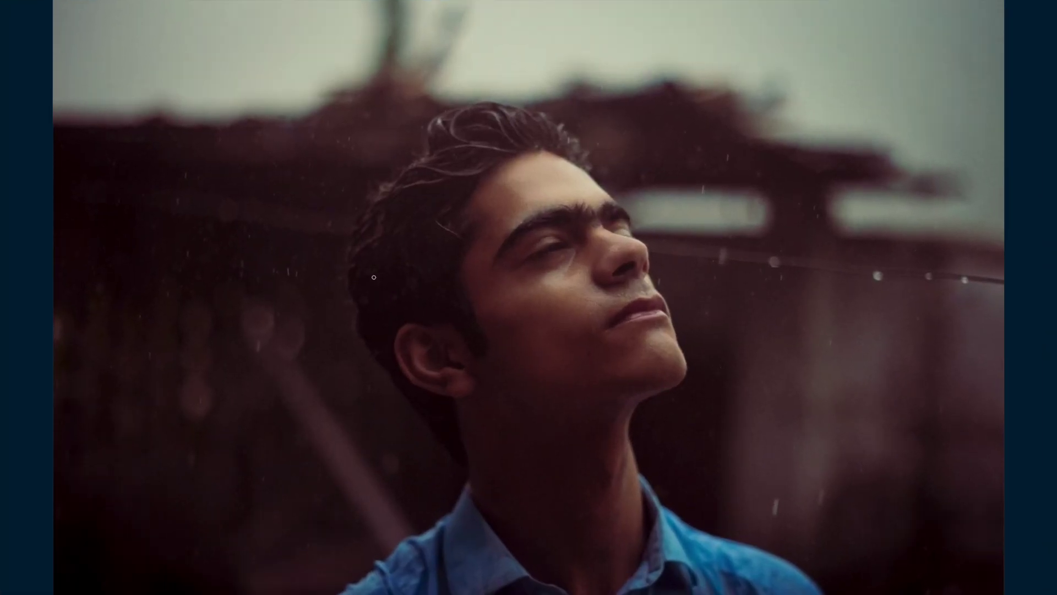